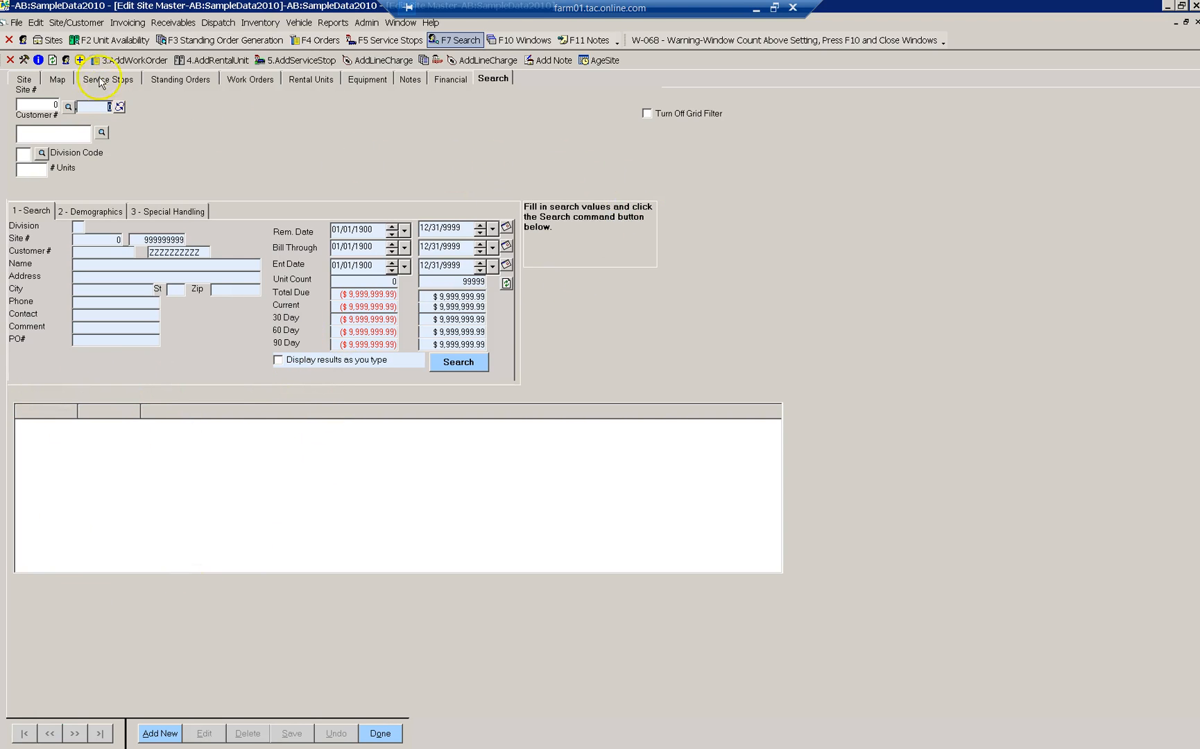
# - Reopen the site form and look up existing records matching ARMSTRONG
pyautogui.click(10, 60)
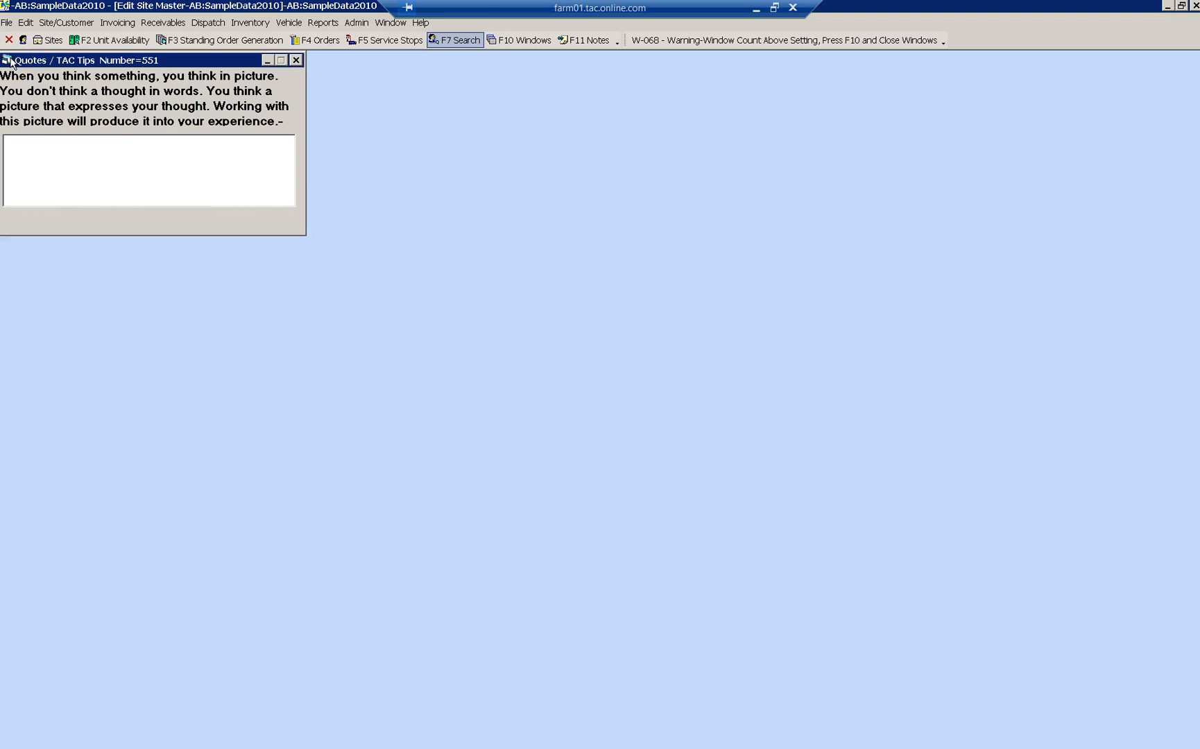
pyautogui.click(51, 41)
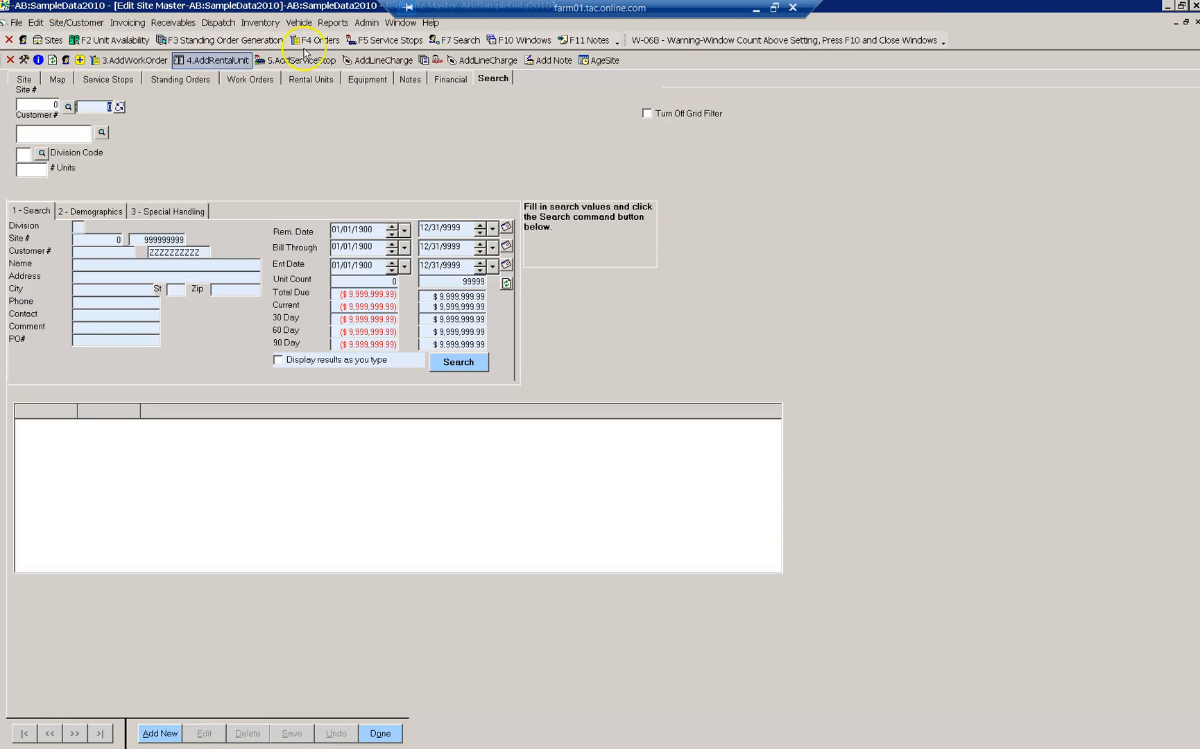
pyautogui.click(445, 46)
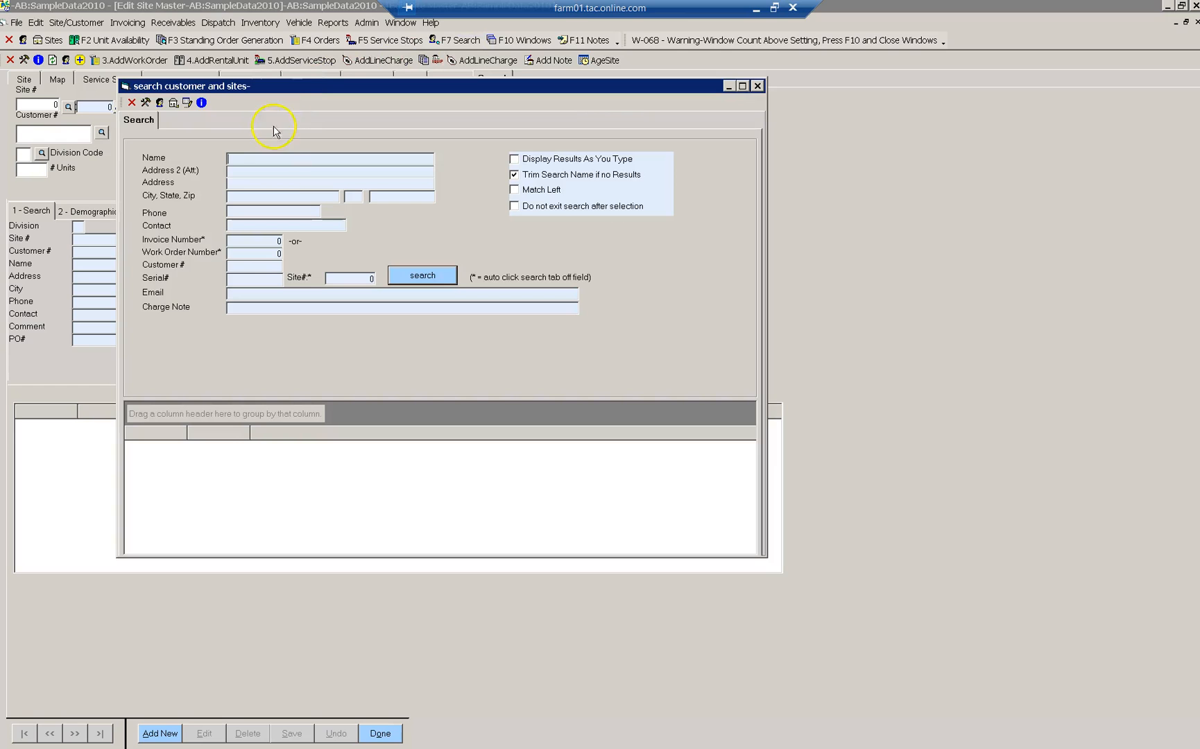
pyautogui.write('ARMSTRONG')
pyautogui.press('Return')
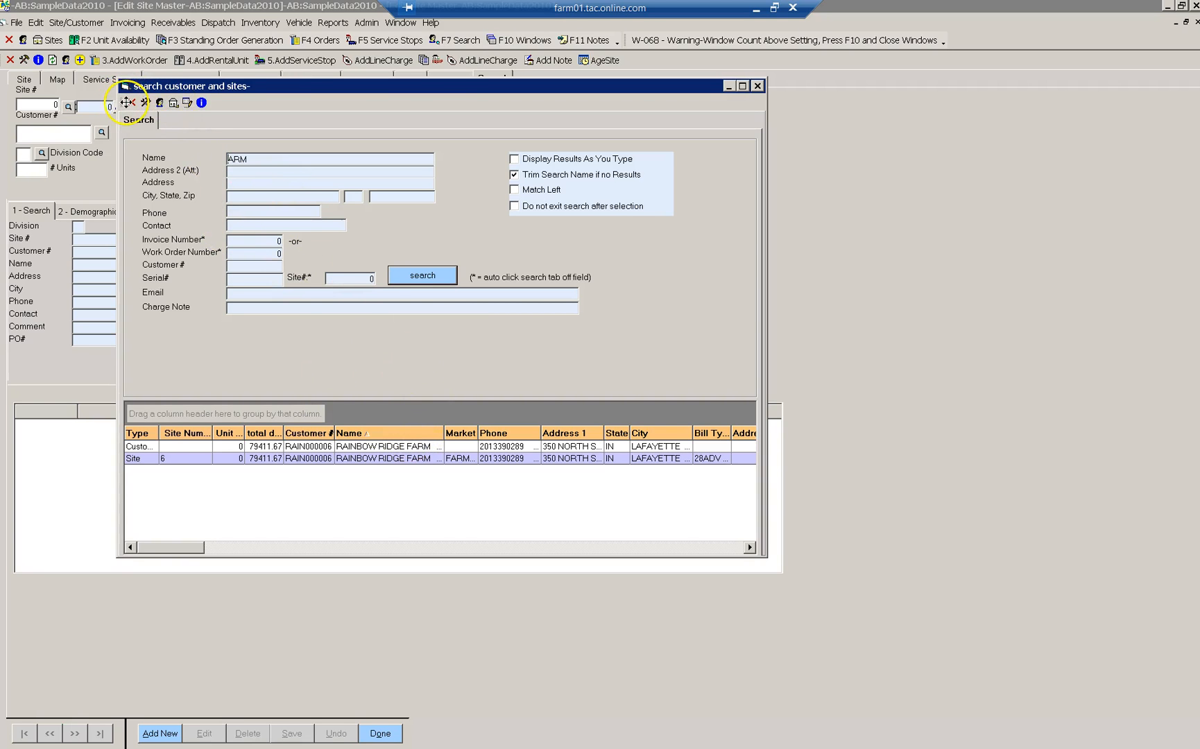
# - Close the lookup unused and add a blank new site, ticking no duplicate-site options
pyautogui.click(127, 102)
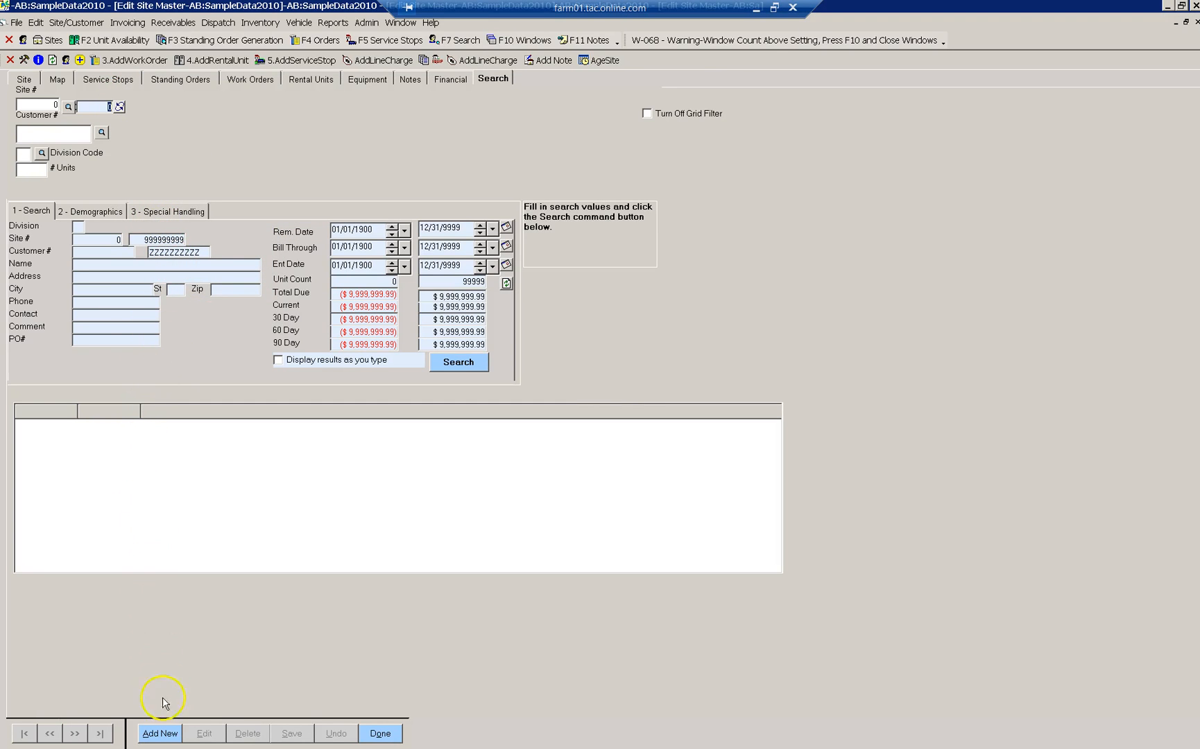
pyautogui.click(166, 734)
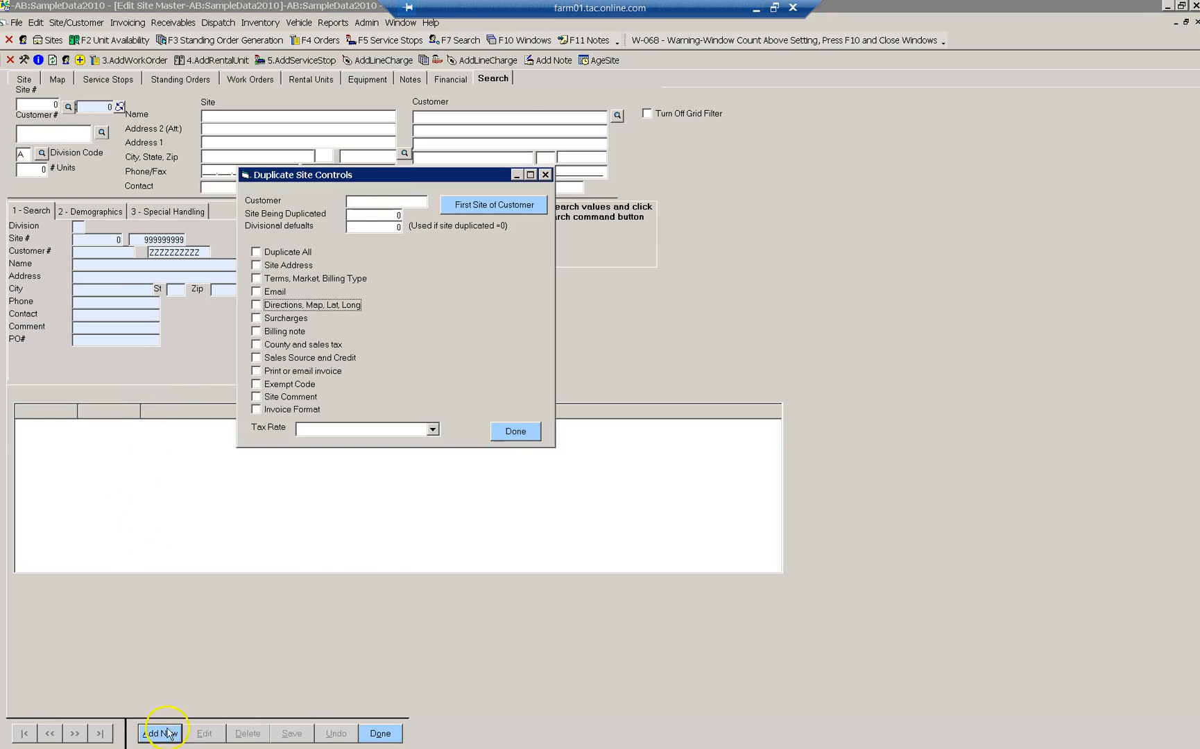
pyautogui.click(517, 431)
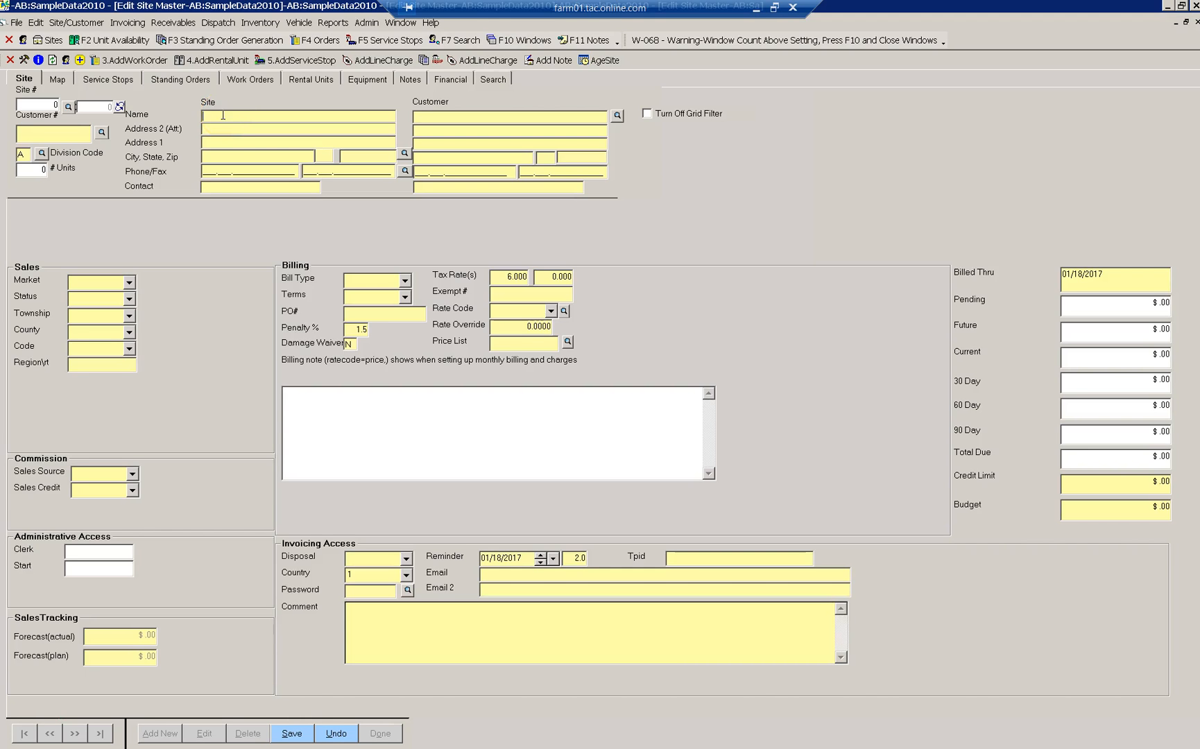
# - Enter site name ARMSTRONG PARK, address 2898 S 9TH ST, zip 47909, declining to save the postal code
pyautogui.write('ARMSTRONG PARK')
pyautogui.press('Tab')
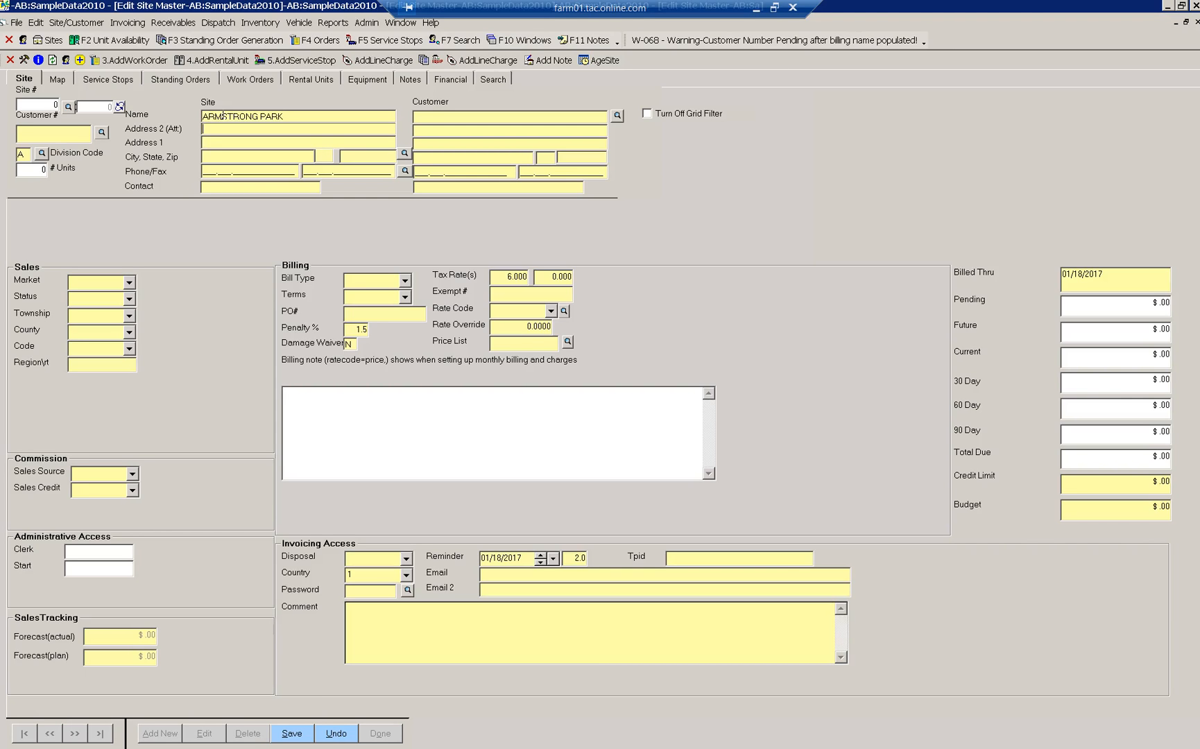
pyautogui.write('2898')
pyautogui.write(' S 9TH')
pyautogui.write(' ST')
pyautogui.write('47909')
pyautogui.press('Tab')
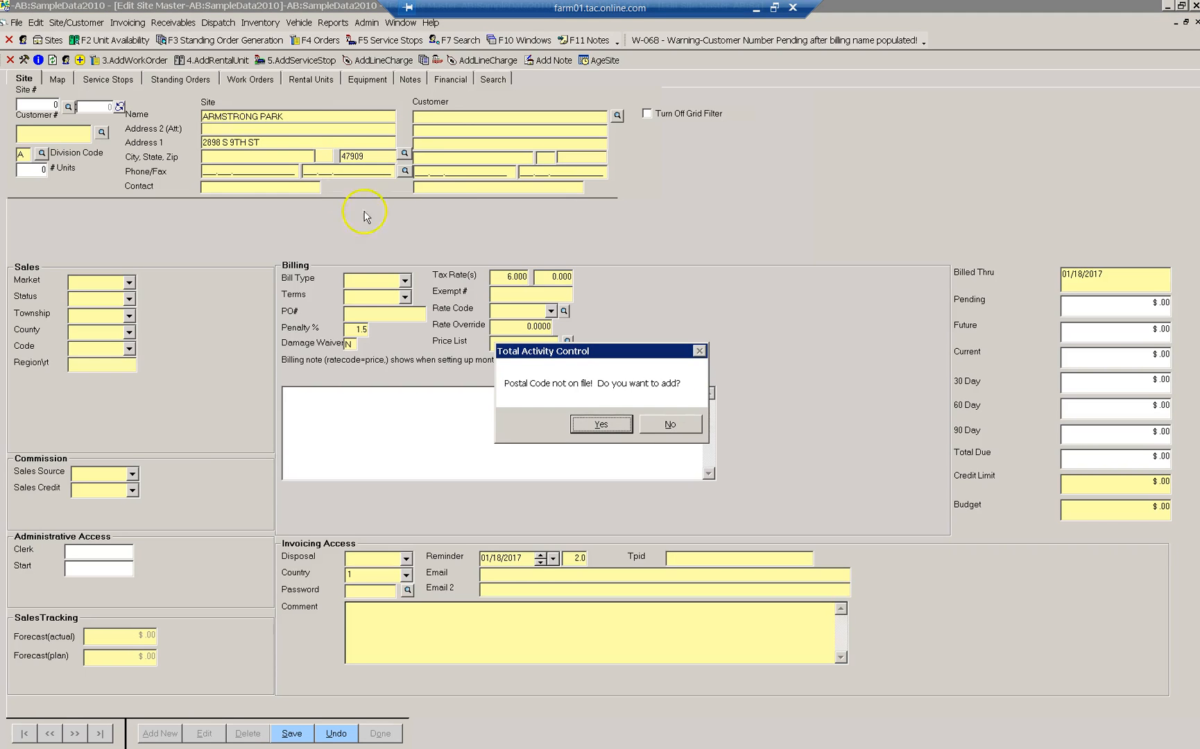
pyautogui.click(670, 424)
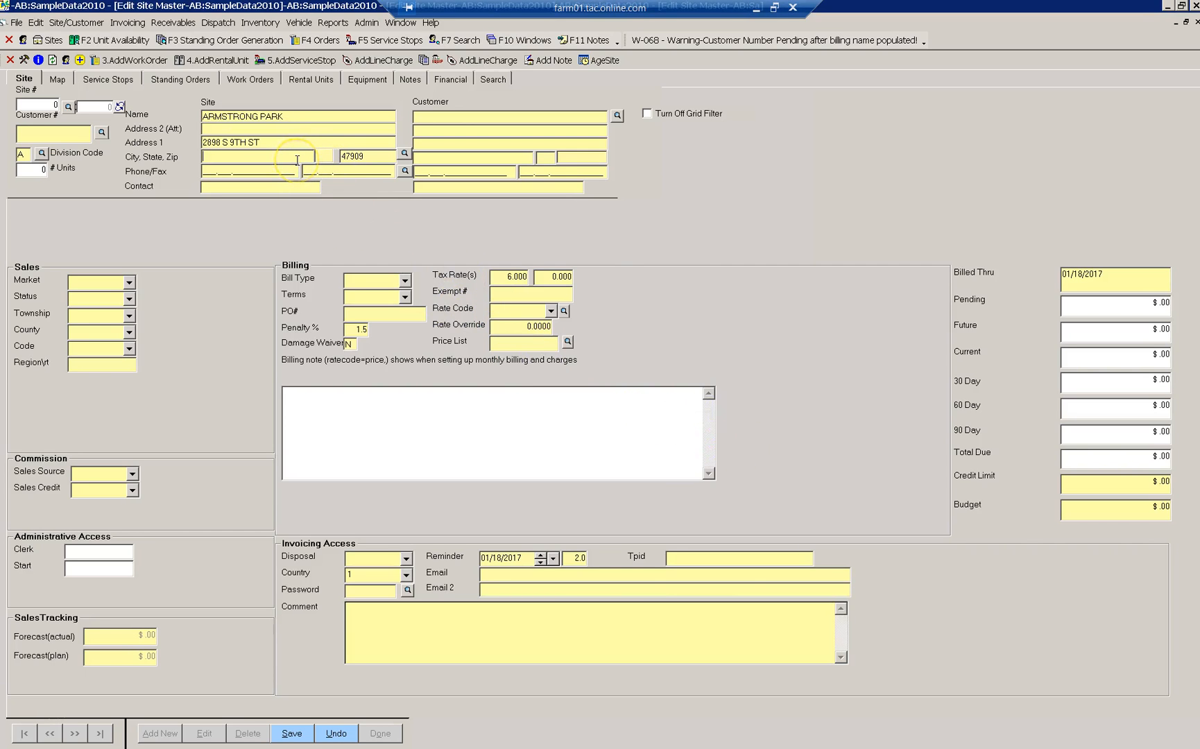
# - Fill in city LAFAYETTE, state IN, the site's cell phone number and contact name
pyautogui.write('LAY')
pyautogui.press('BackSpace')
pyautogui.write('FAYETTE')
pyautogui.press('Tab')
pyautogui.write('IN')
pyautogui.write('1234567890')
pyautogui.write('CE')
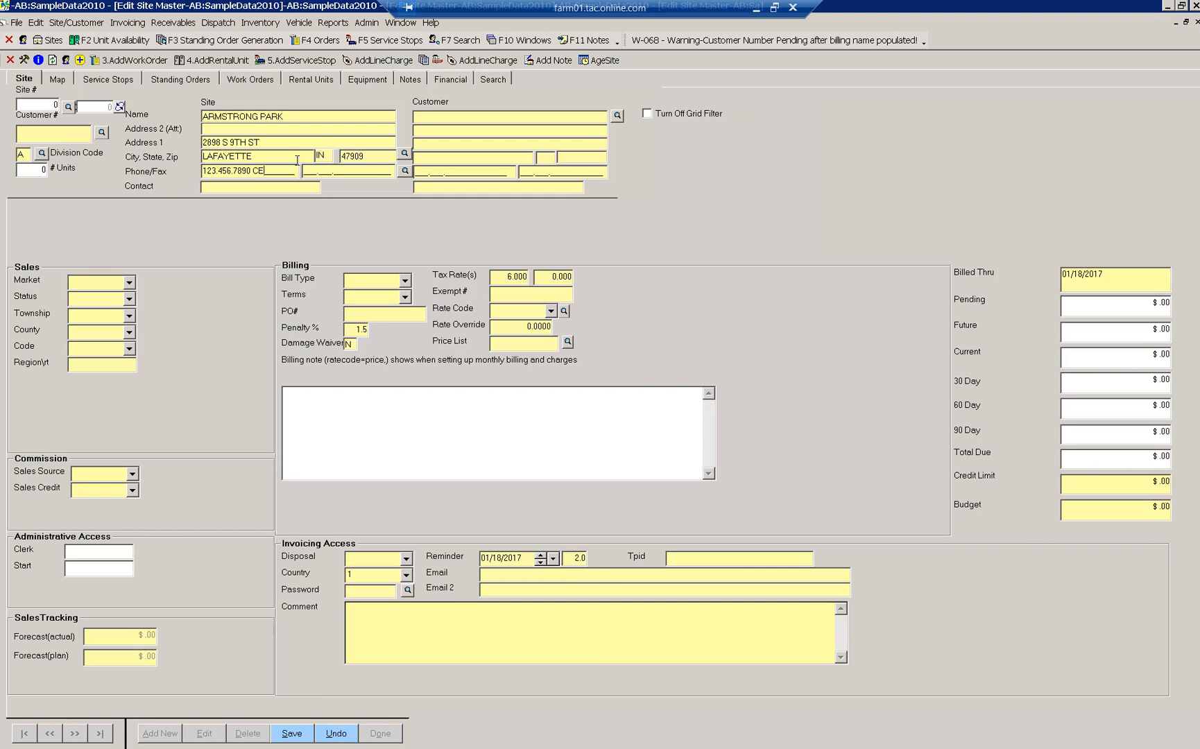
pyautogui.write('LLROBERT')
pyautogui.click(203, 187)
# - Copy the site details to billing and change the billing address to PO BOX 4909
pyautogui.click(617, 118)
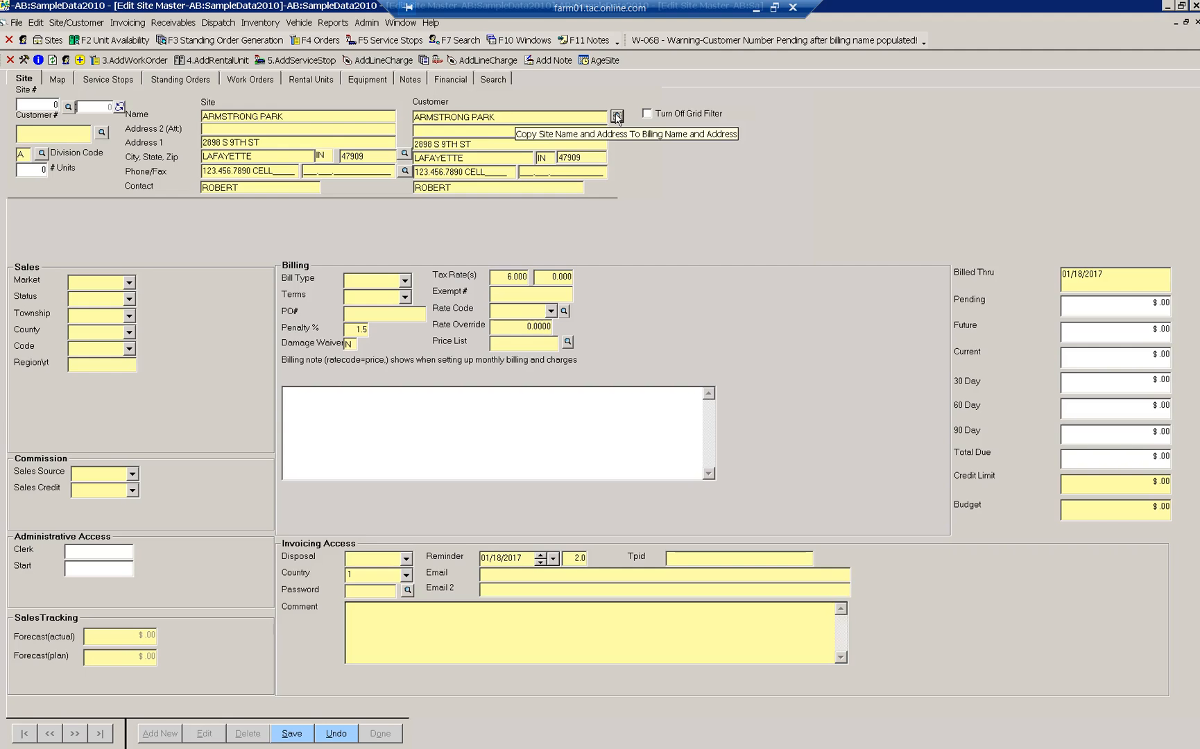
pyautogui.click(497, 144)
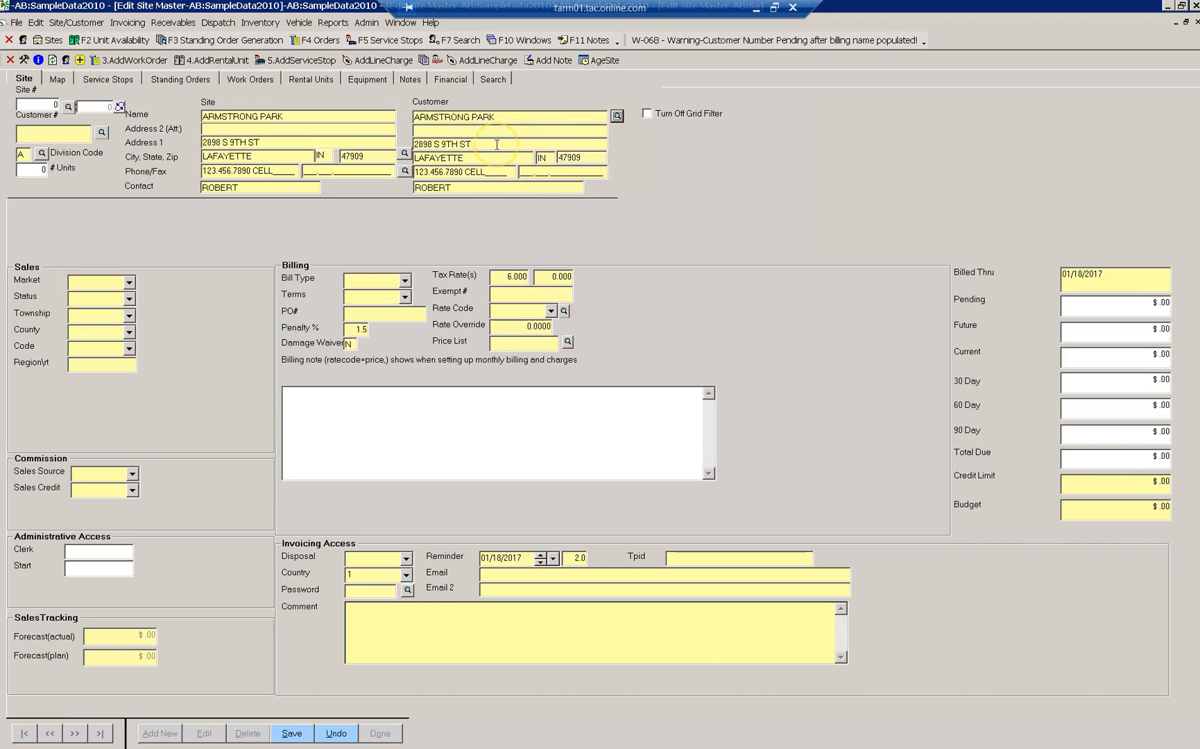
pyautogui.click(497, 145)
pyautogui.write('PO BOX 4909')
# - Replace the billing phone with an office number and enter a different billing contact name
pyautogui.click(454, 147)
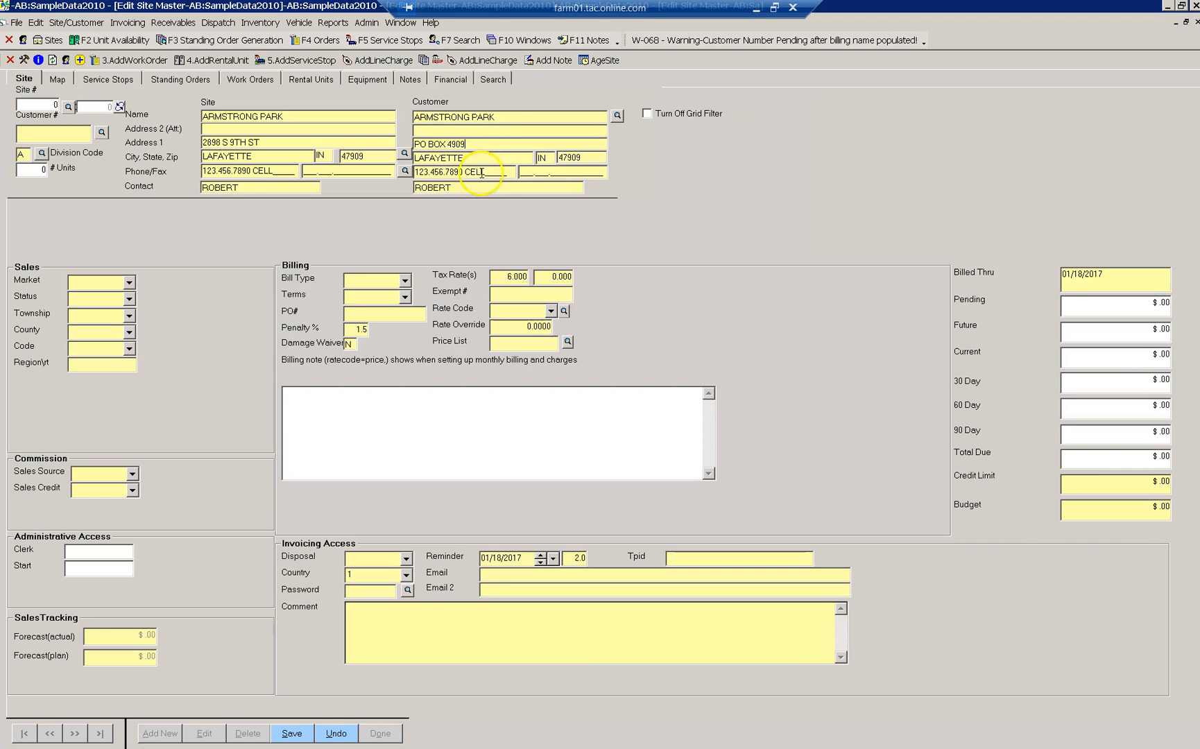
pyautogui.moveTo(498, 173); pyautogui.dragTo(399, 176)
pyautogui.write('987.654.3')
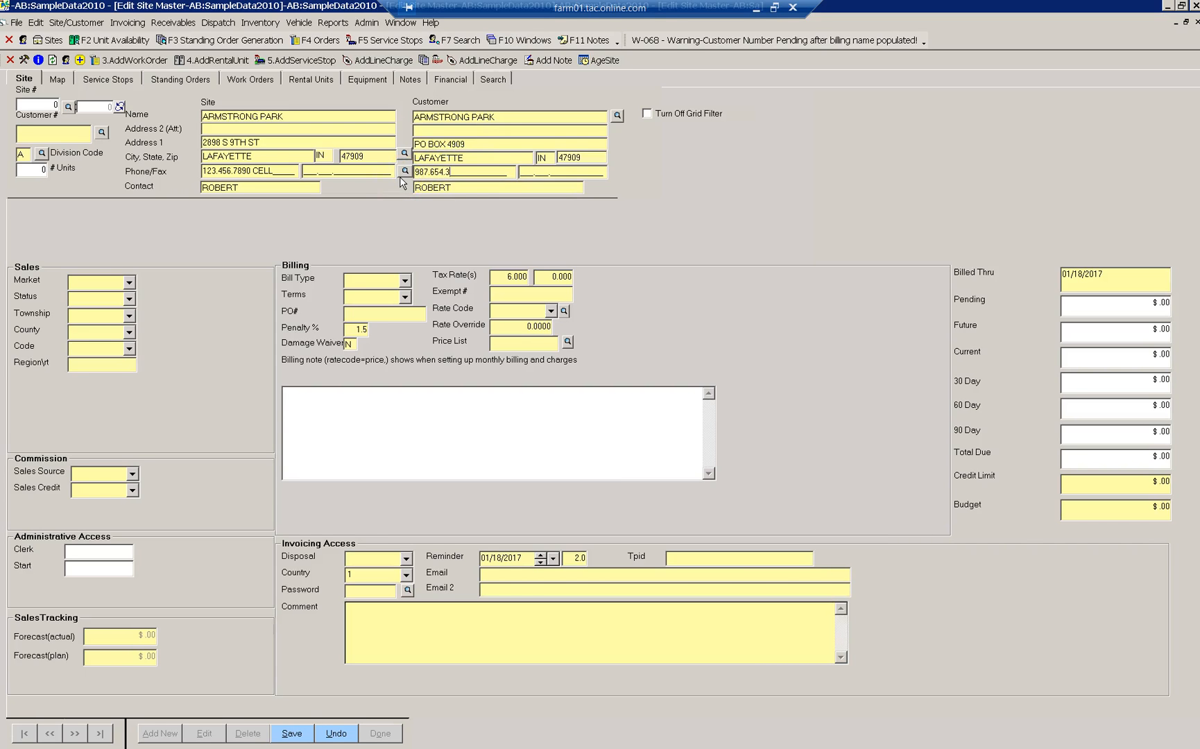
pyautogui.write('120 OFFICE')
pyautogui.press('Tab')
pyautogui.write('PAMELA')
pyautogui.click(129, 283)
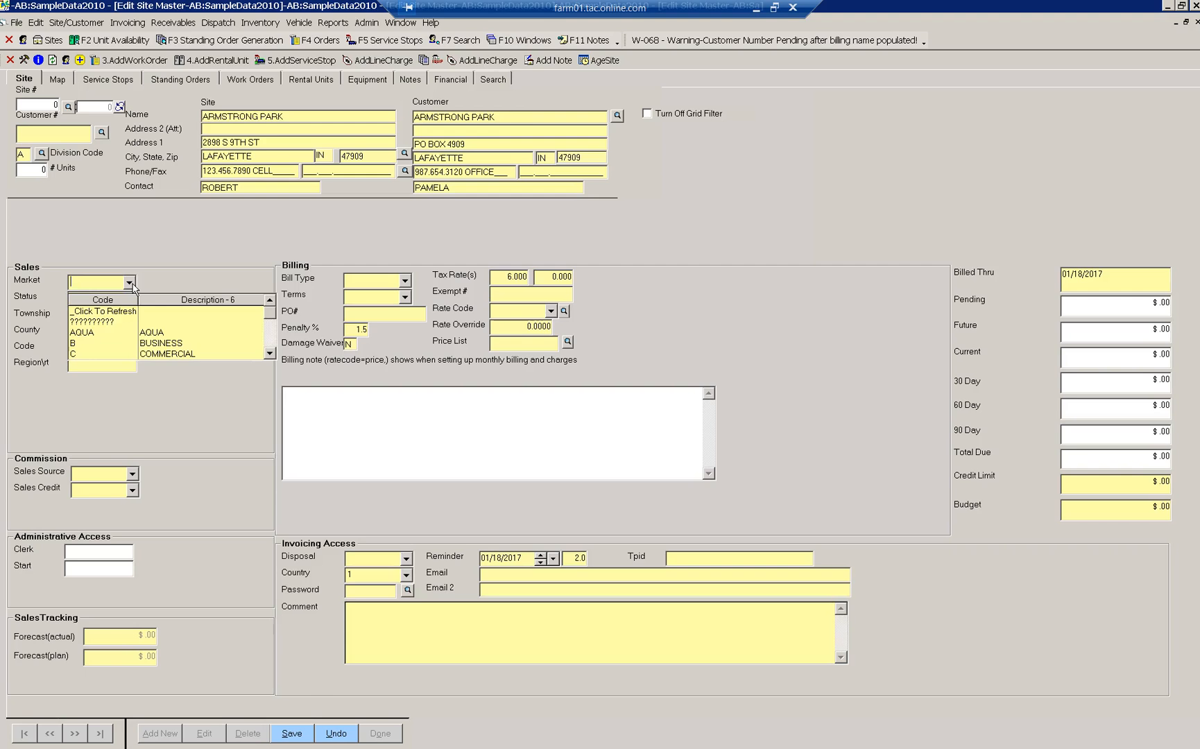
# - Set the site's Market to RES and Status to A (ACTIVE)
pyautogui.scroll(-1, 160, 333)
pyautogui.click(159, 345)
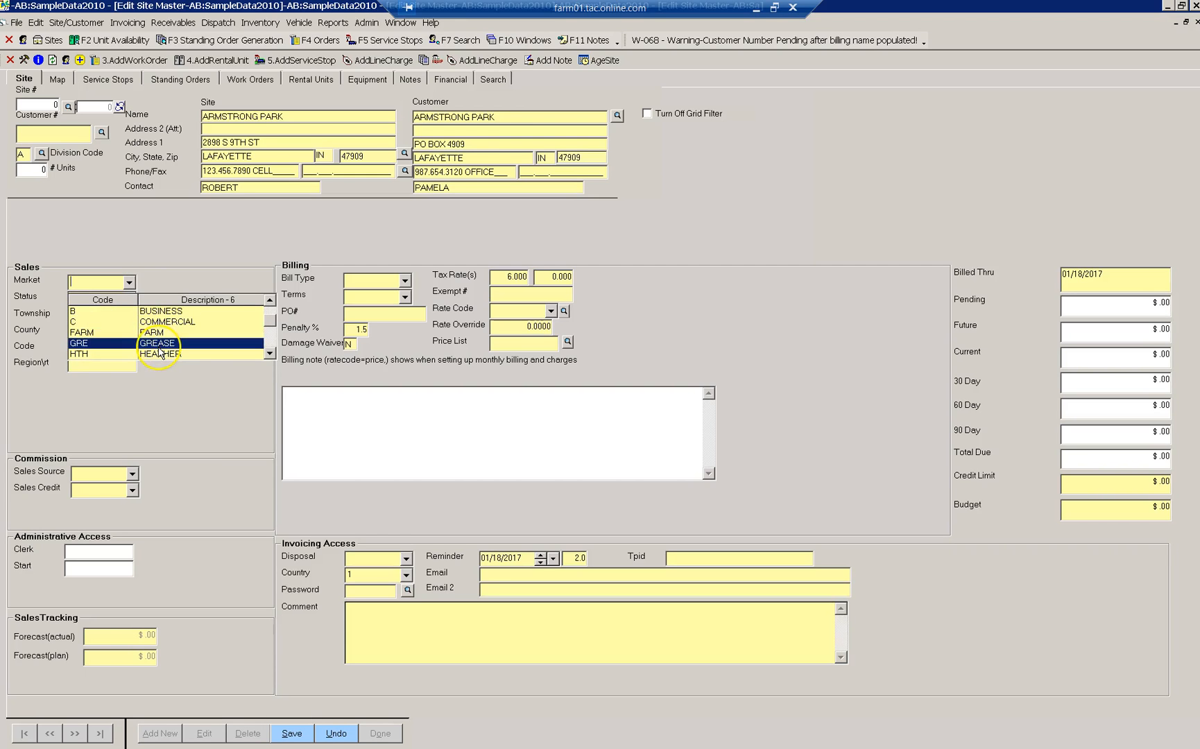
pyautogui.scroll(-2, 161, 350)
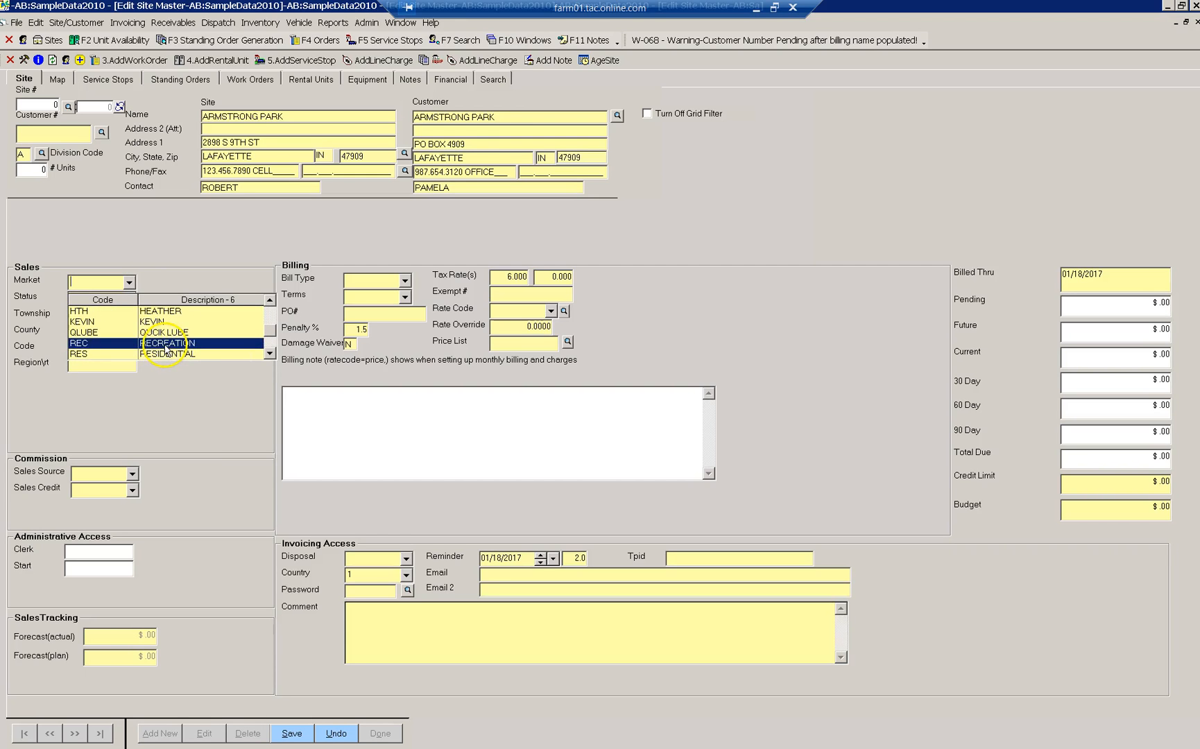
pyautogui.click(165, 355)
pyautogui.click(161, 343)
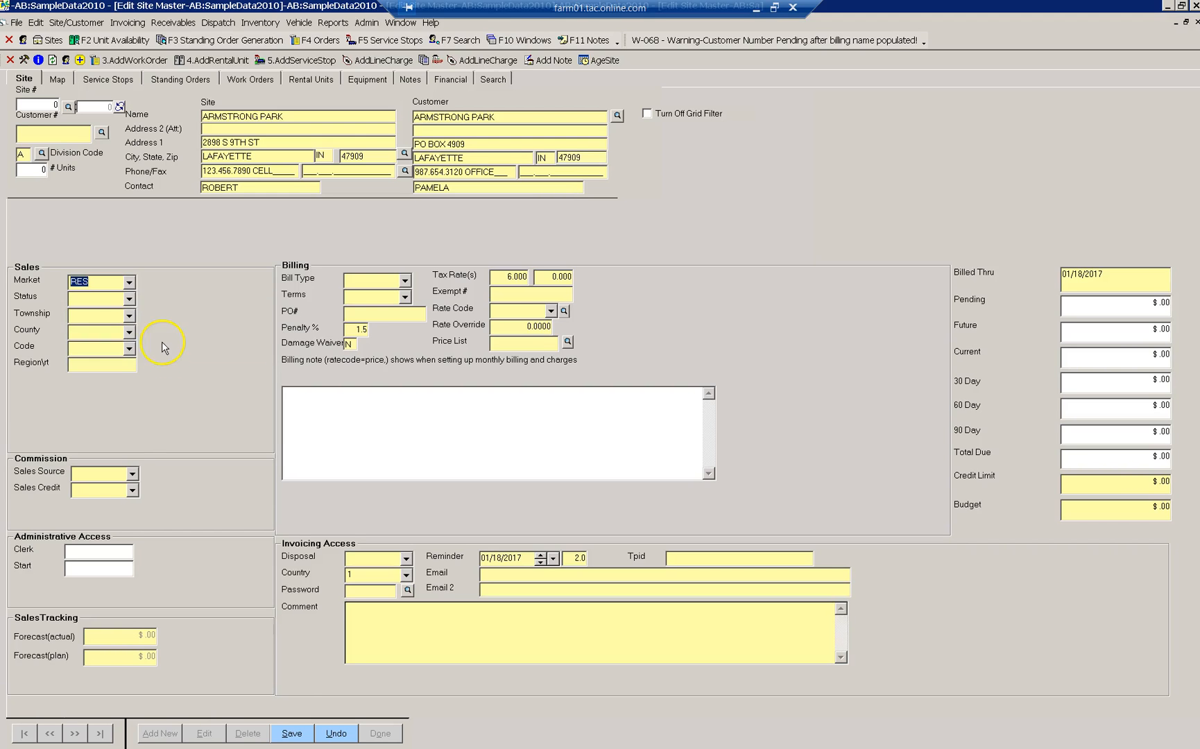
pyautogui.click(130, 300)
pyautogui.scroll(-1, 160, 344)
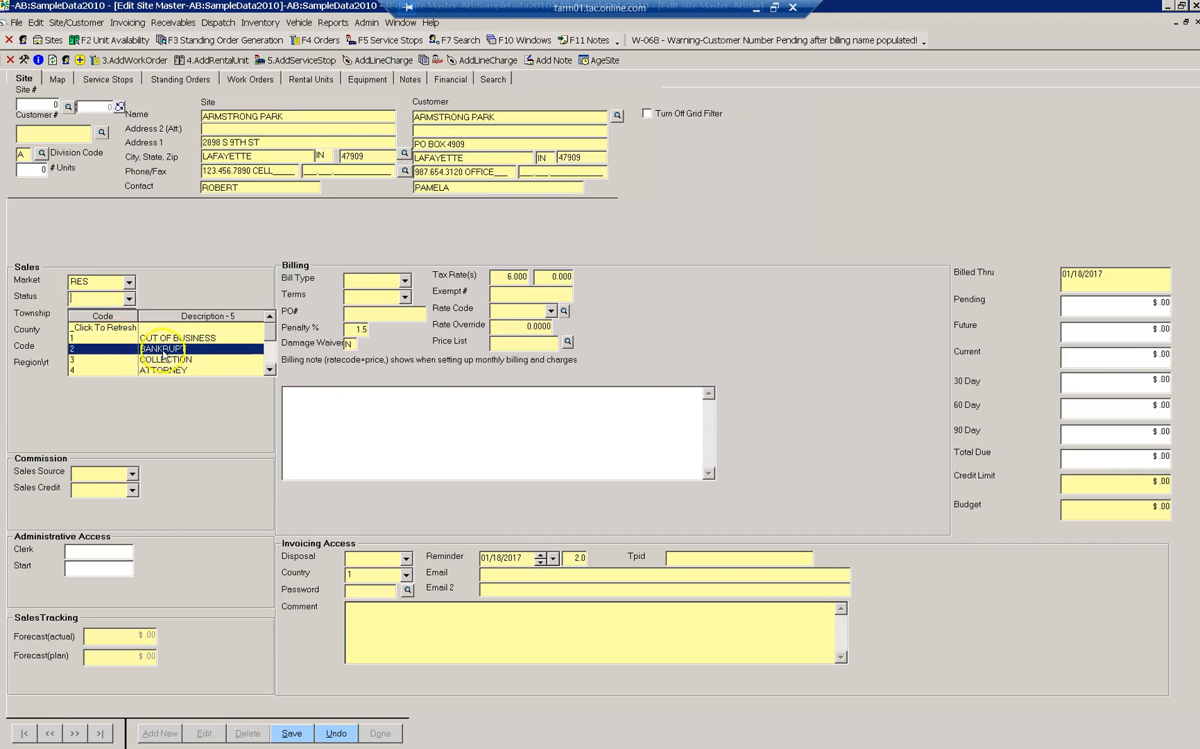
pyautogui.click(176, 361)
pyautogui.scroll(-3, 173, 357)
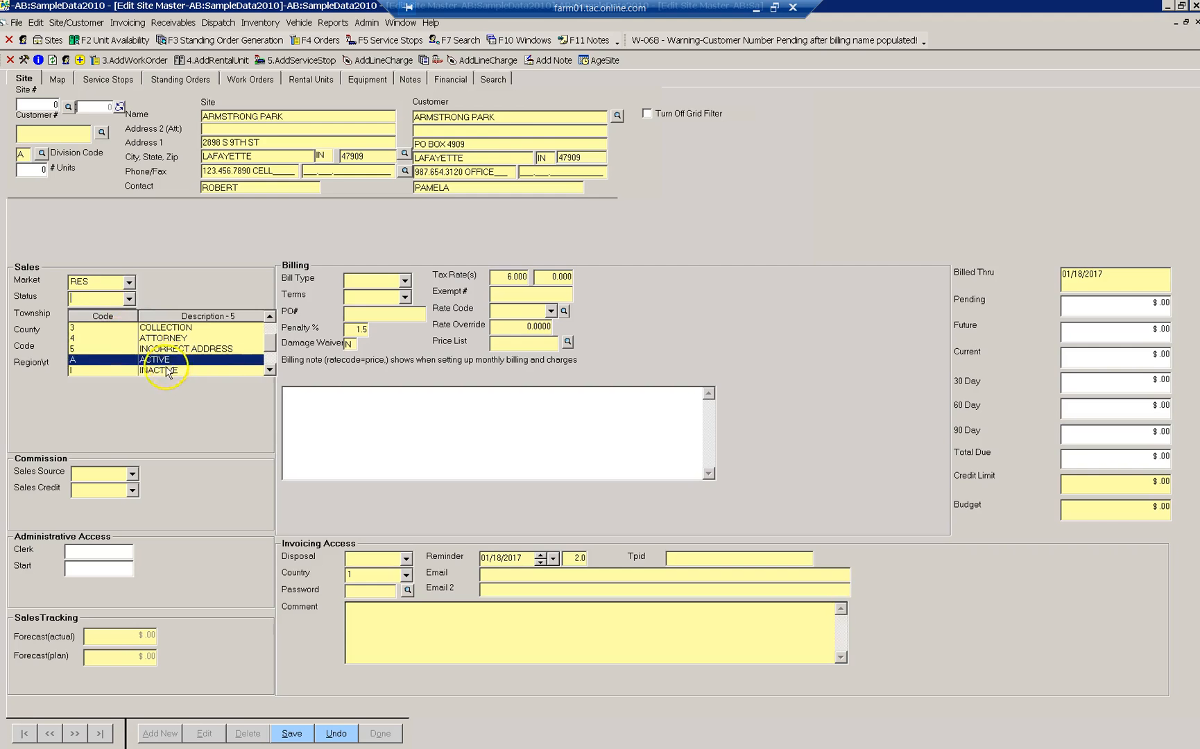
pyautogui.click(161, 362)
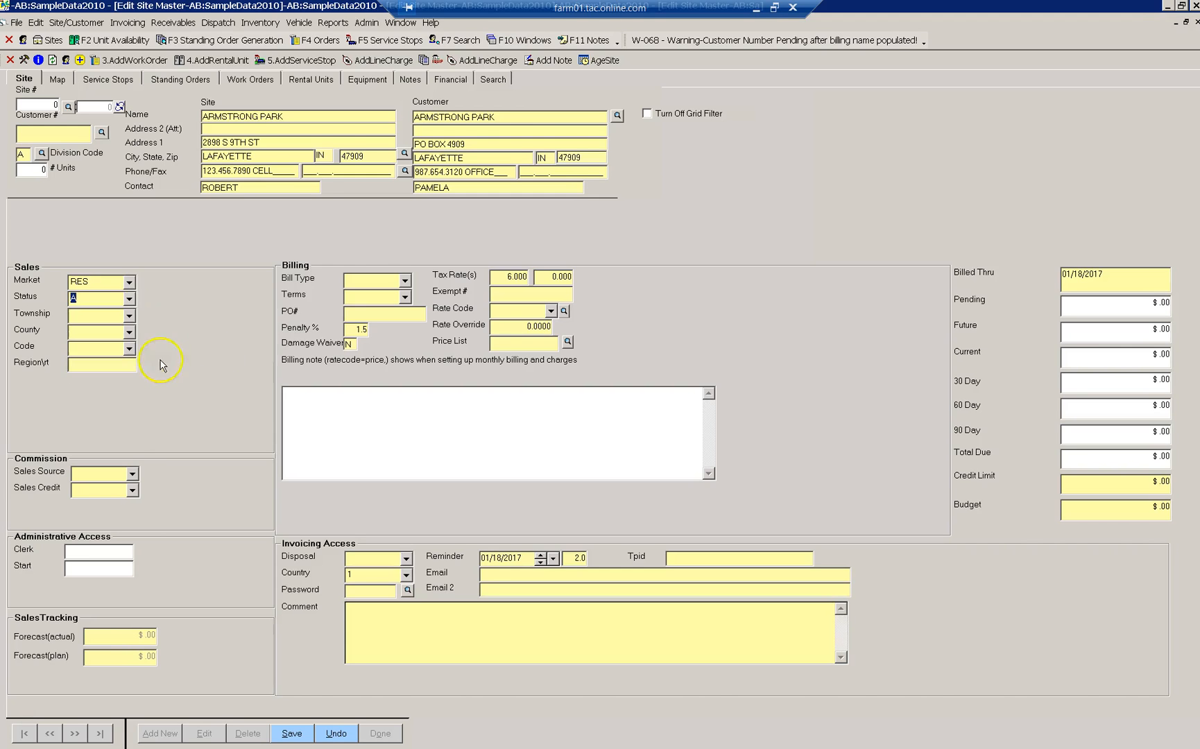
# - Set Bill Type to 1 (ADVANCE) and Terms to DOR
pyautogui.click(406, 281)
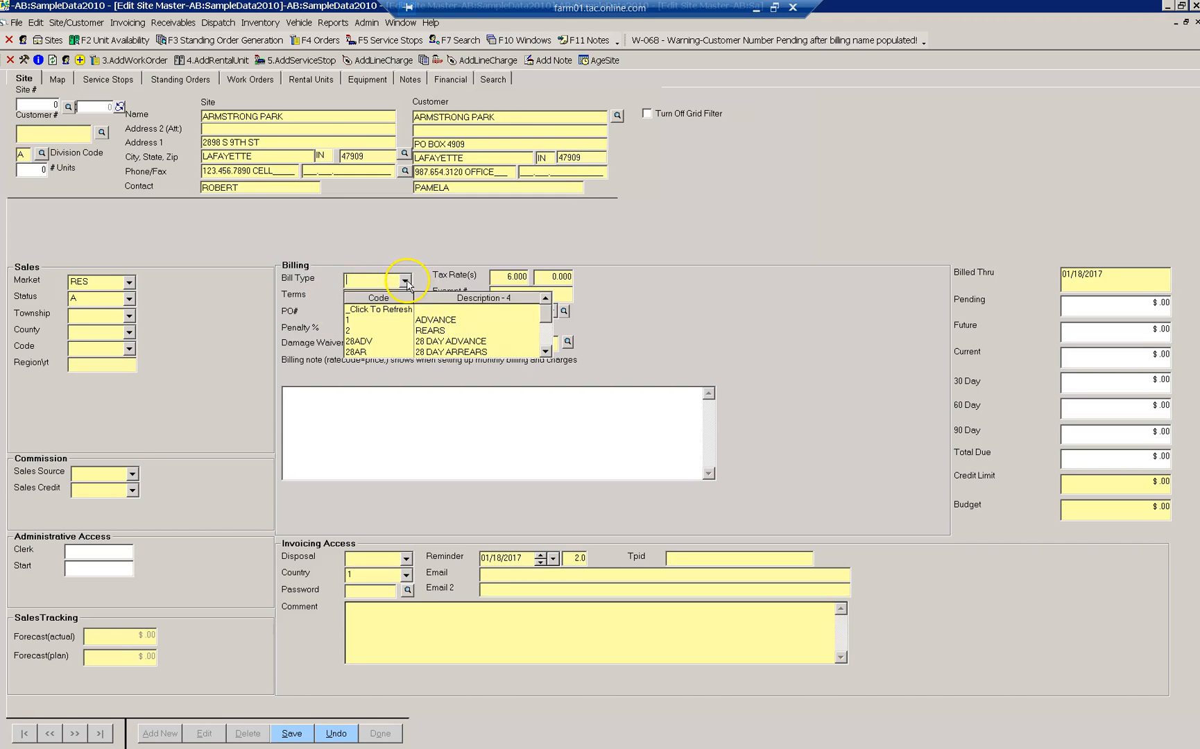
pyautogui.click(431, 321)
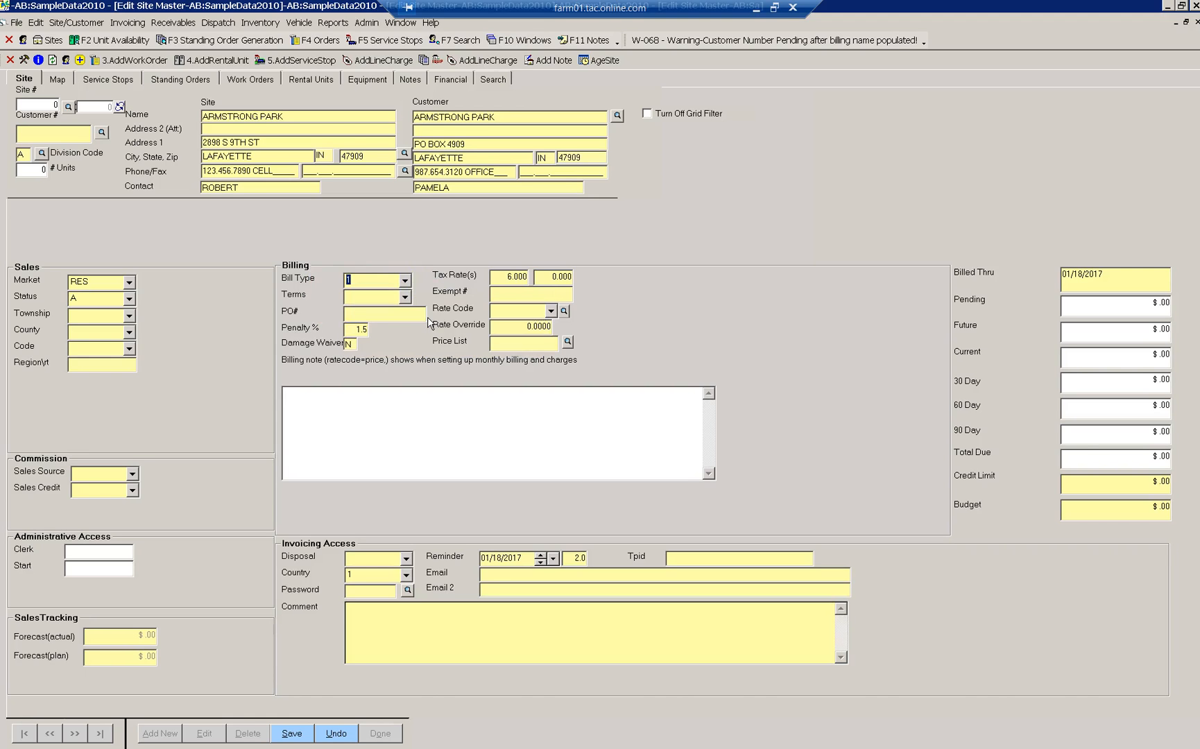
pyautogui.click(381, 299)
pyautogui.click(379, 349)
# - Set the site's sales source to EXP
pyautogui.click(132, 486)
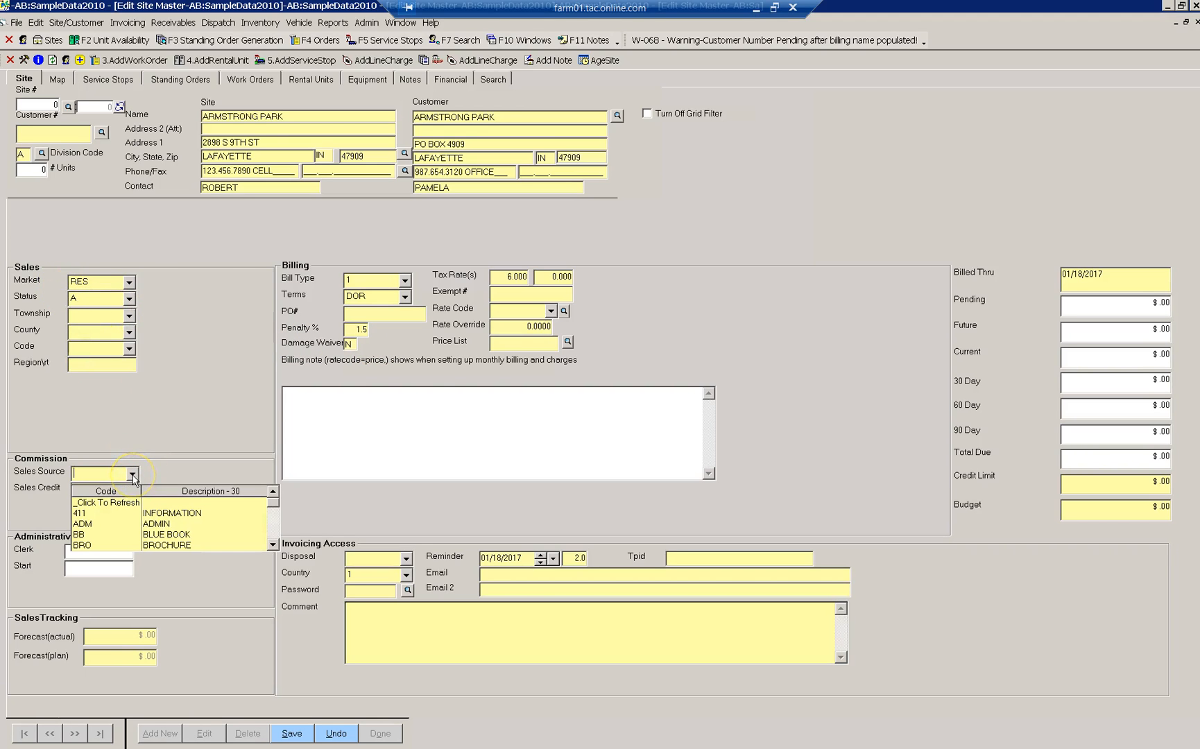
pyautogui.scroll(-2, 218, 520)
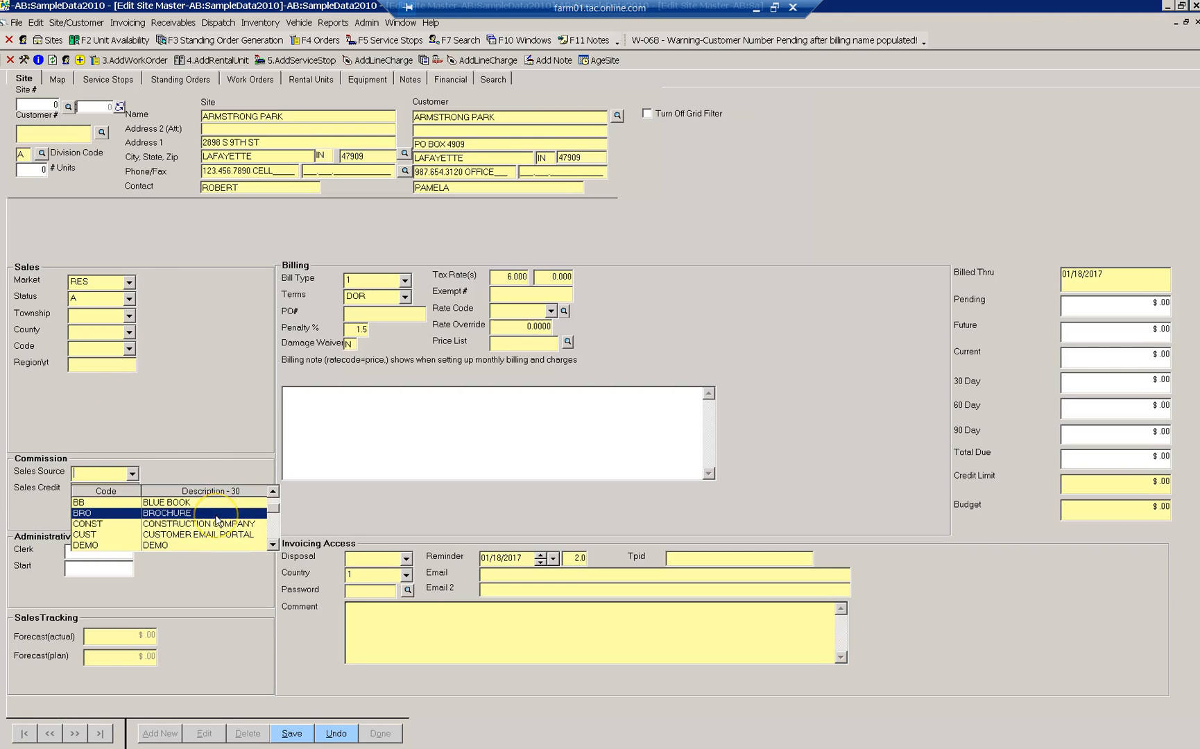
pyautogui.scroll(-2, 217, 520)
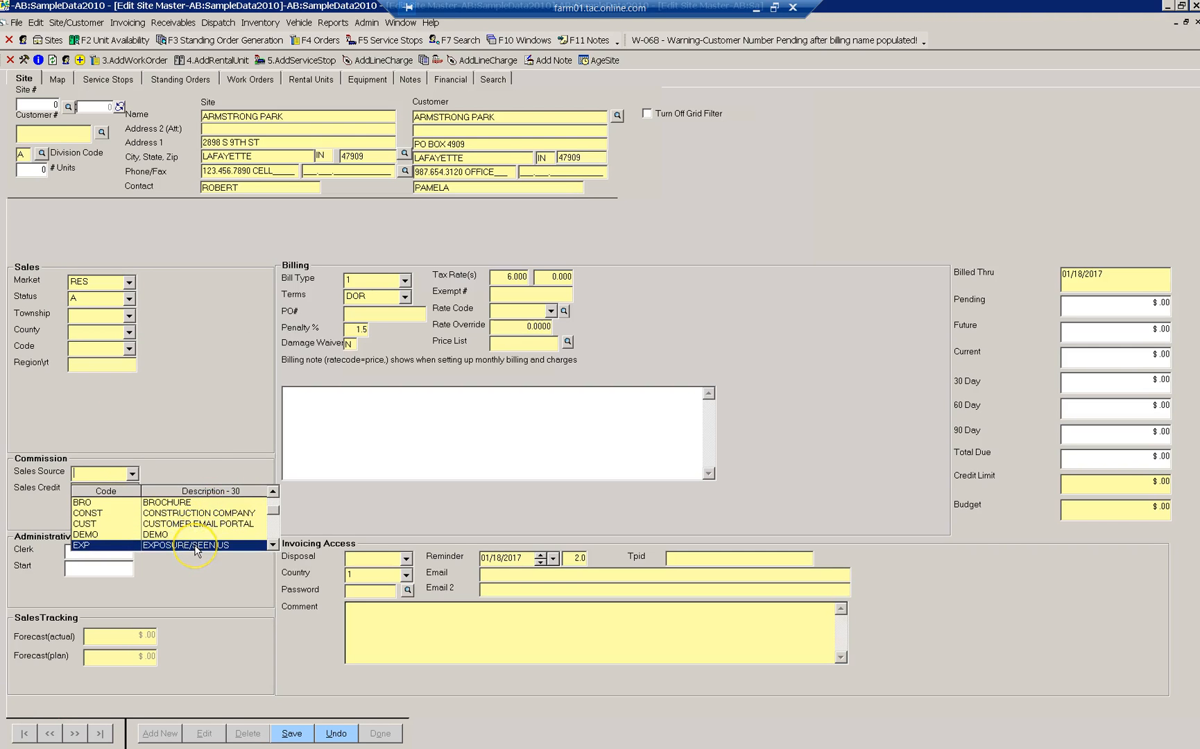
pyautogui.click(196, 548)
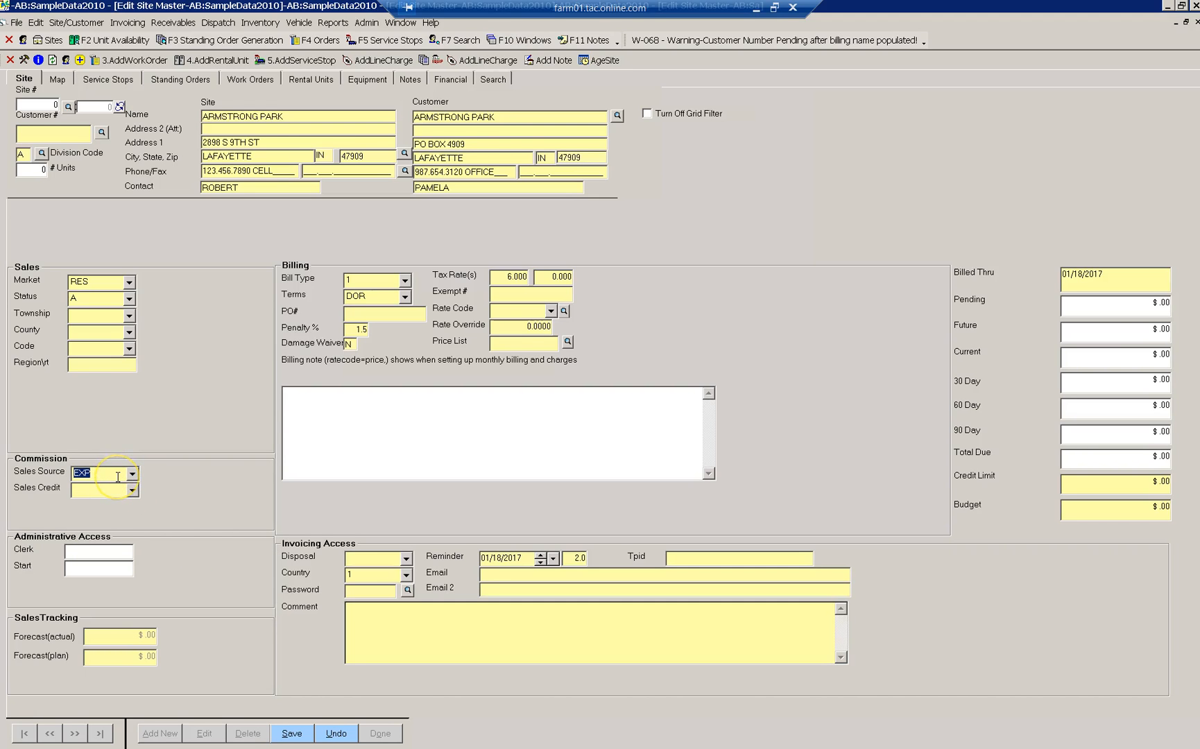
# - Enter the invoicing contact's e-mail address in the Invoicing Access Email field
pyautogui.click(111, 490)
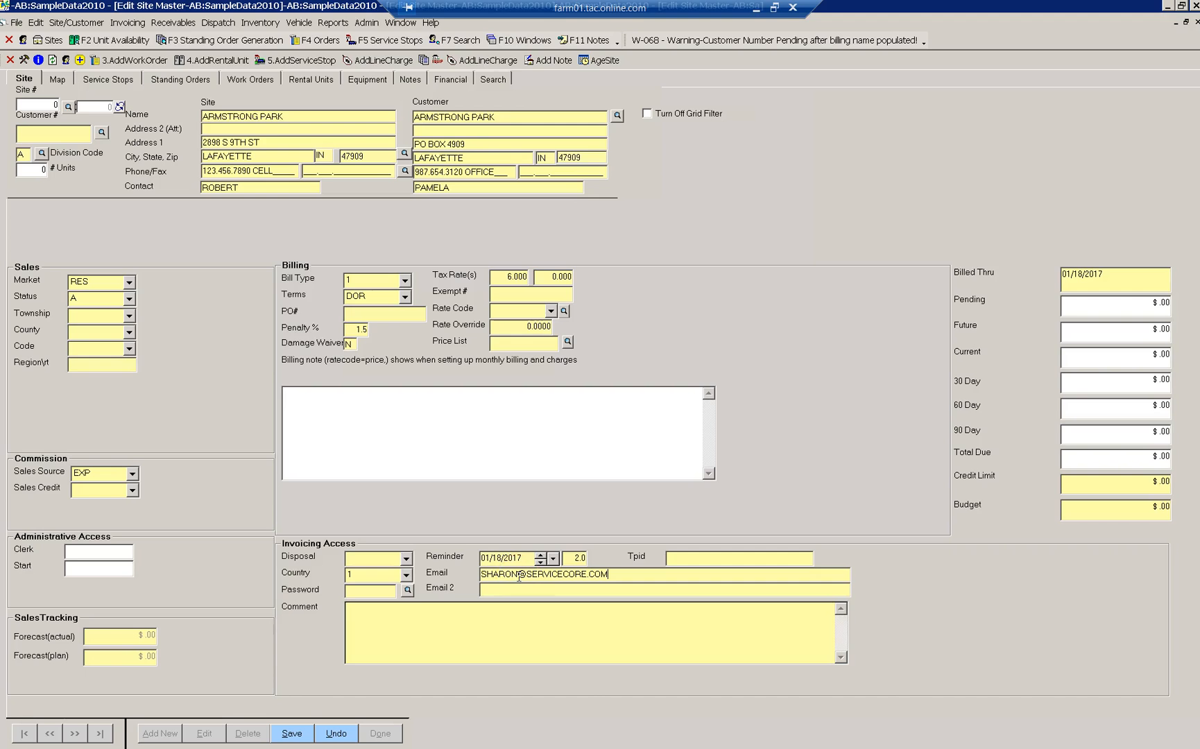
# - Save the ARMSTRONG PARK site, confirm bill type 1, dismiss the customer number tip, and check the names
pyautogui.click(294, 734)
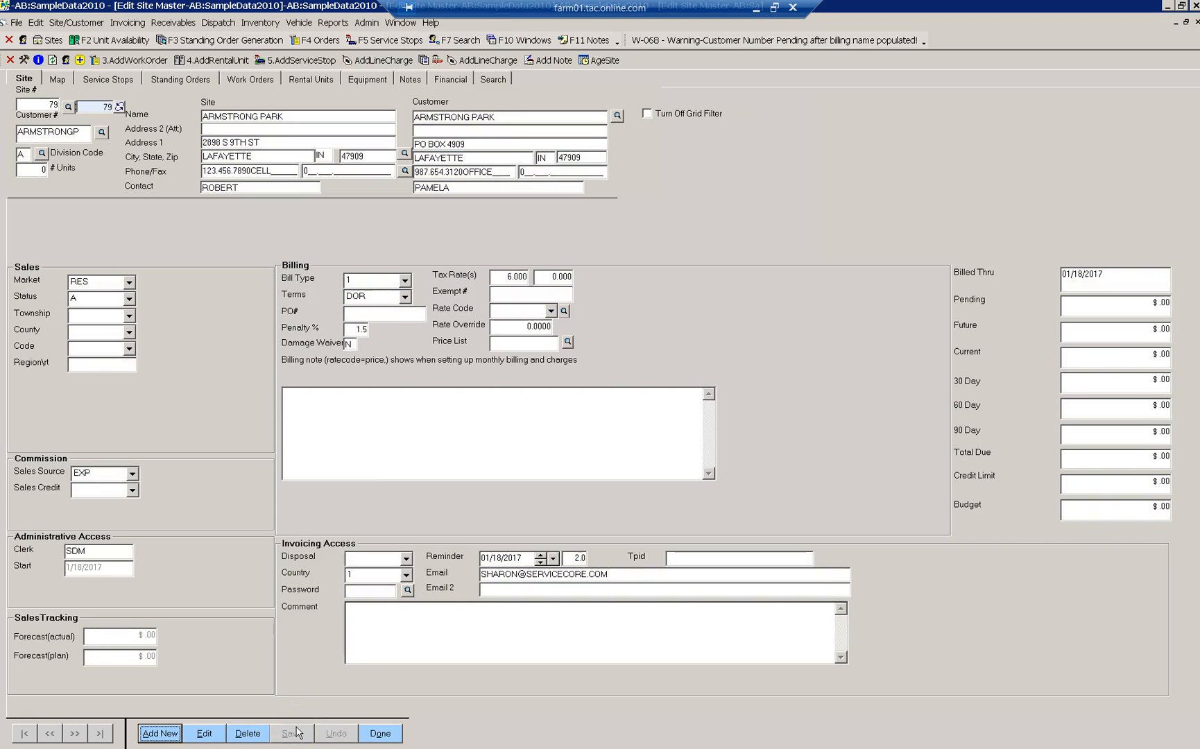
pyautogui.click(406, 280)
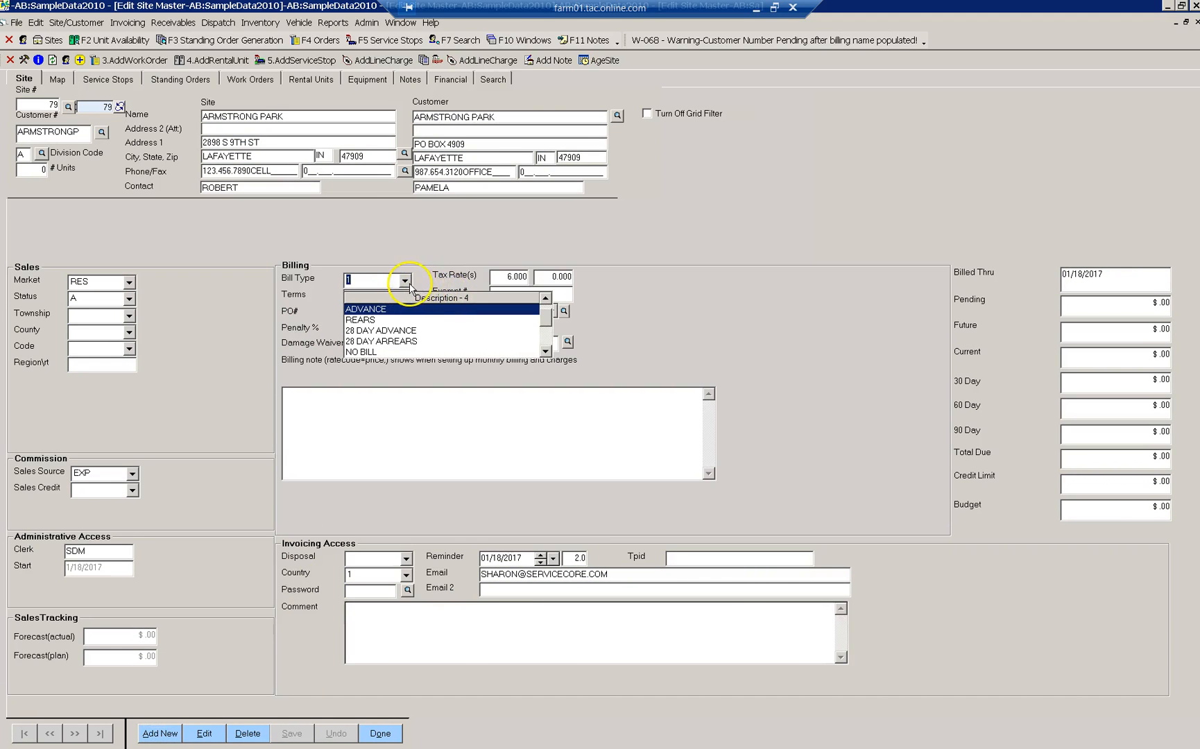
pyautogui.click(406, 281)
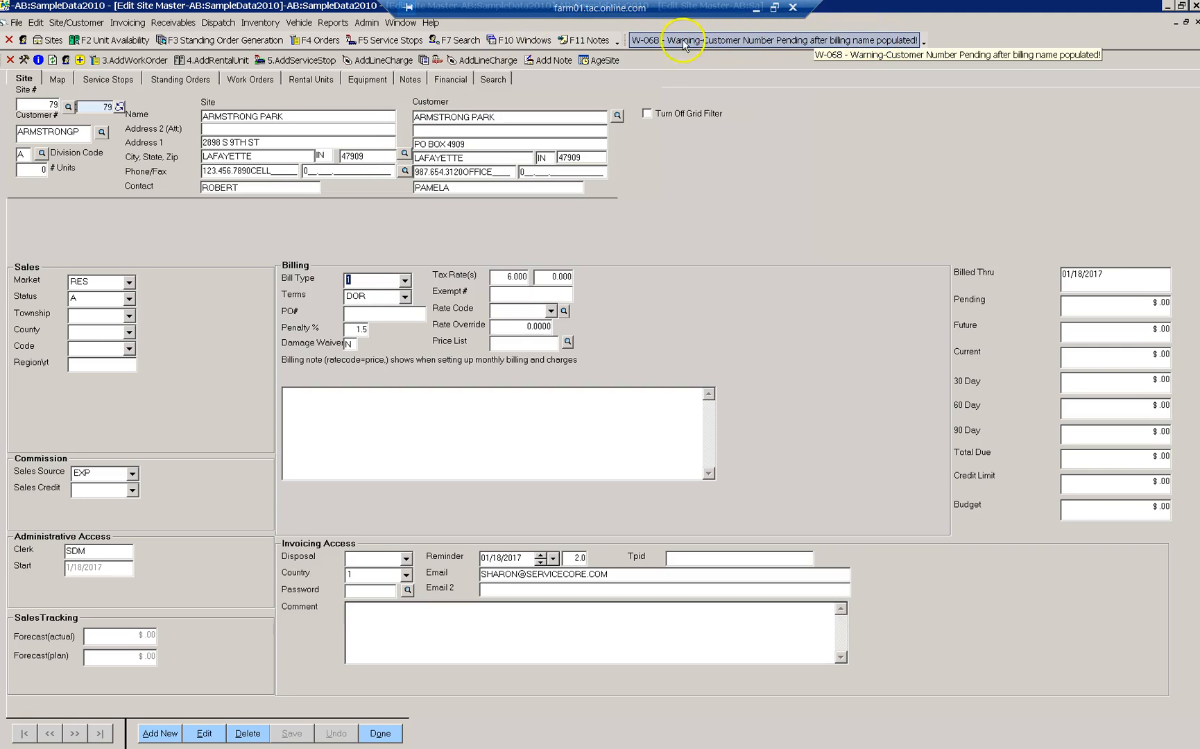
pyautogui.click(226, 257)
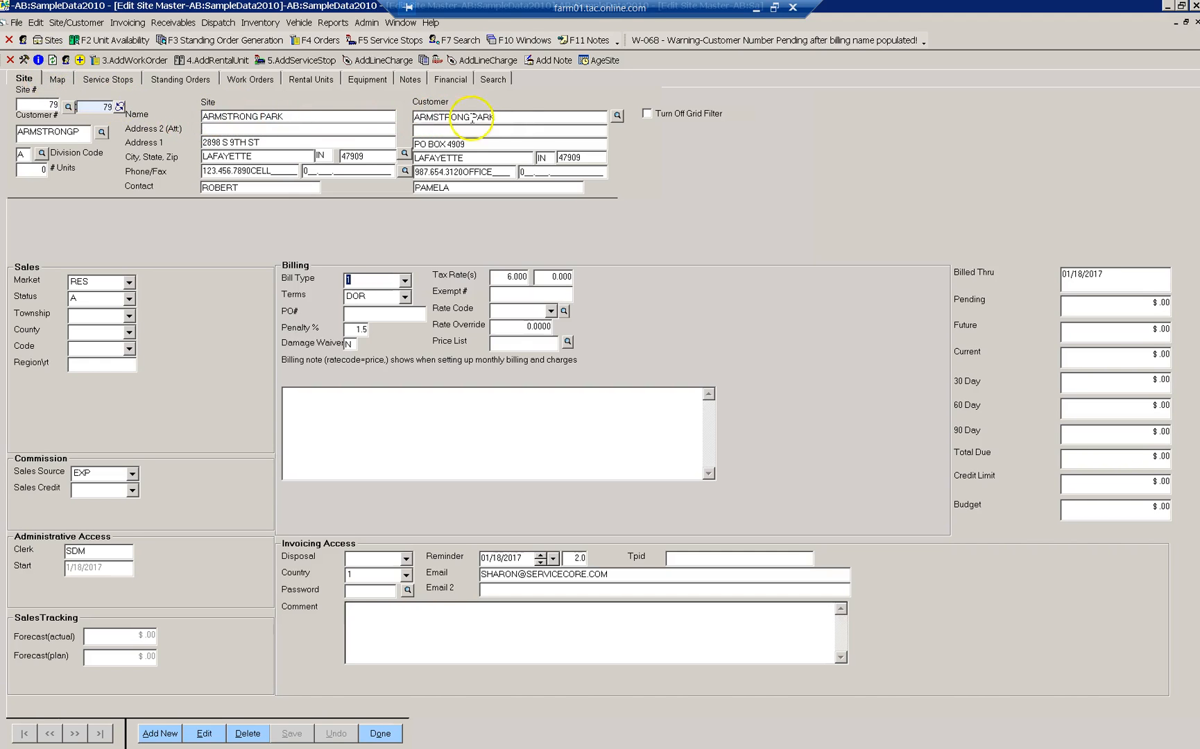
pyautogui.click(514, 116)
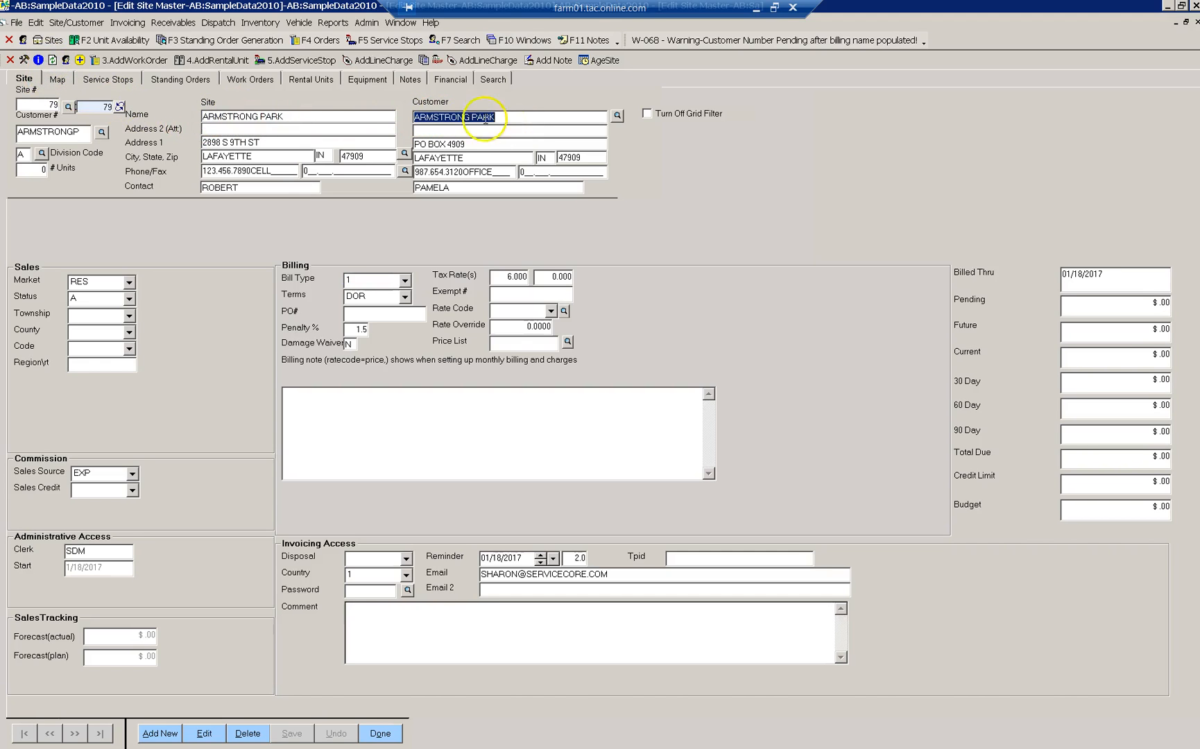
pyautogui.click(299, 119)
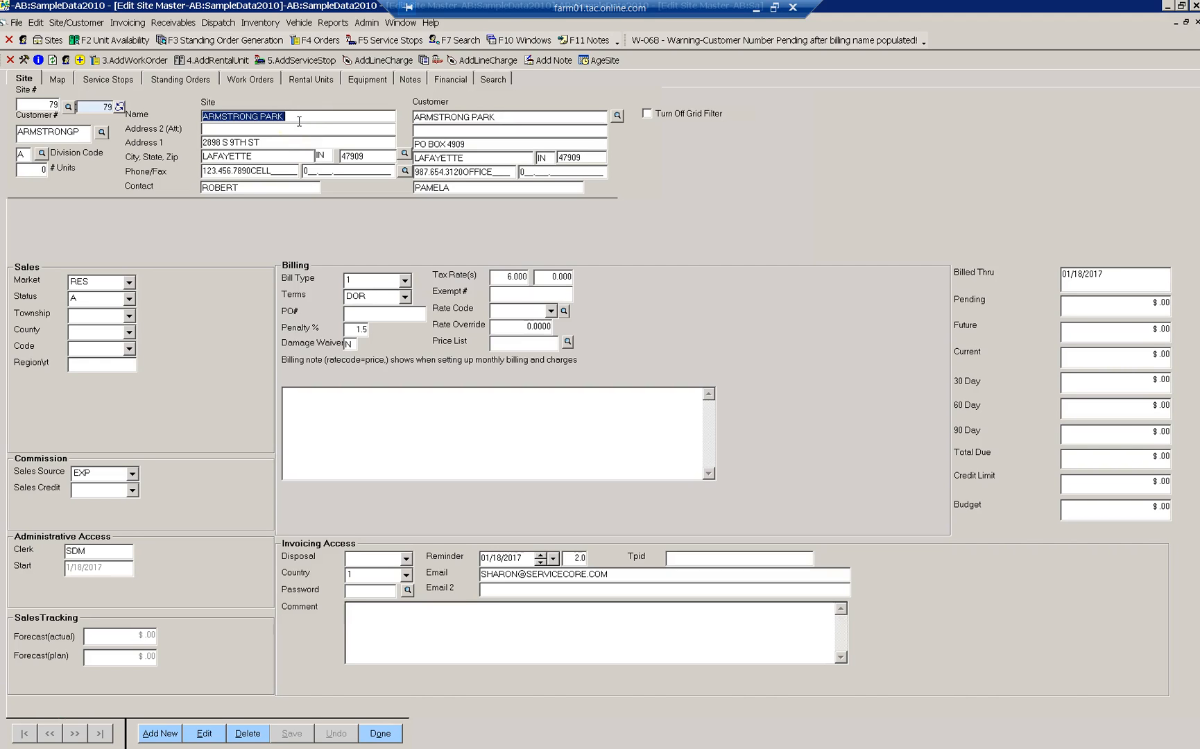
pyautogui.click(59, 81)
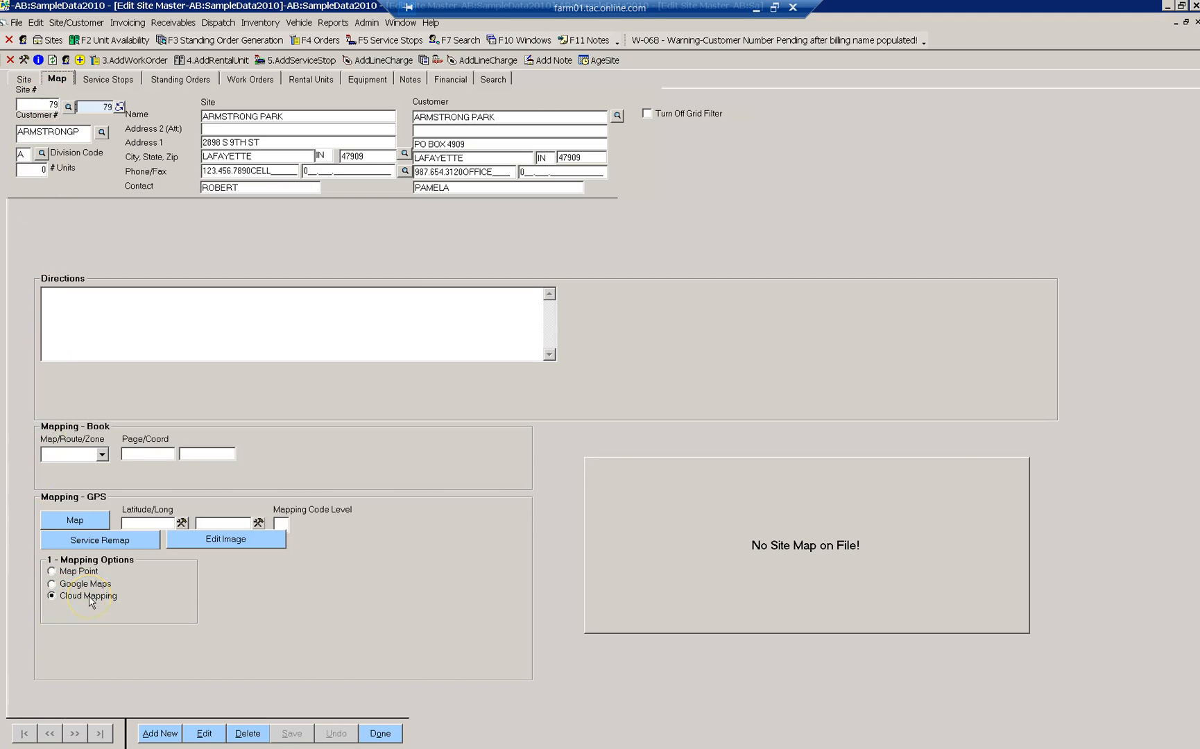
pyautogui.click(75, 522)
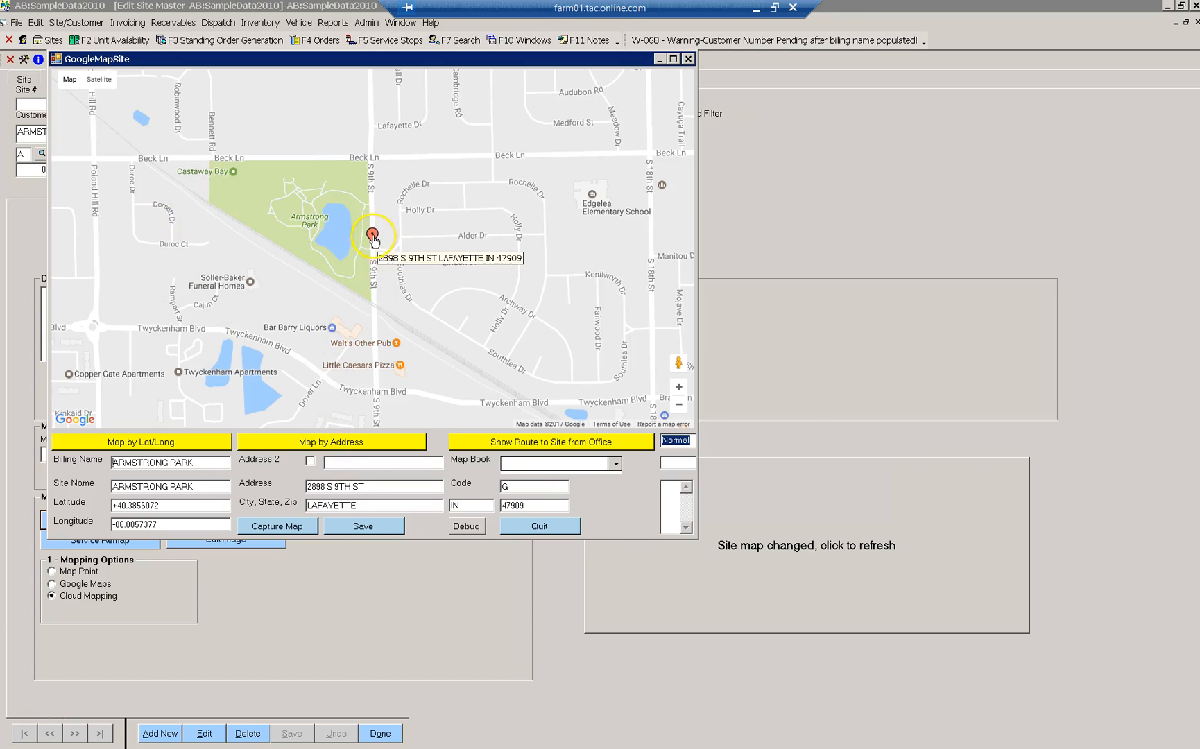
# - Drag the location pin onto Armstrong Park and fine-tune it beside the pond
pyautogui.moveTo(372, 234)
pyautogui.mouseDown()
pyautogui.moveTo(364, 240)
pyautogui.moveTo(364, 217)
pyautogui.mouseUp()
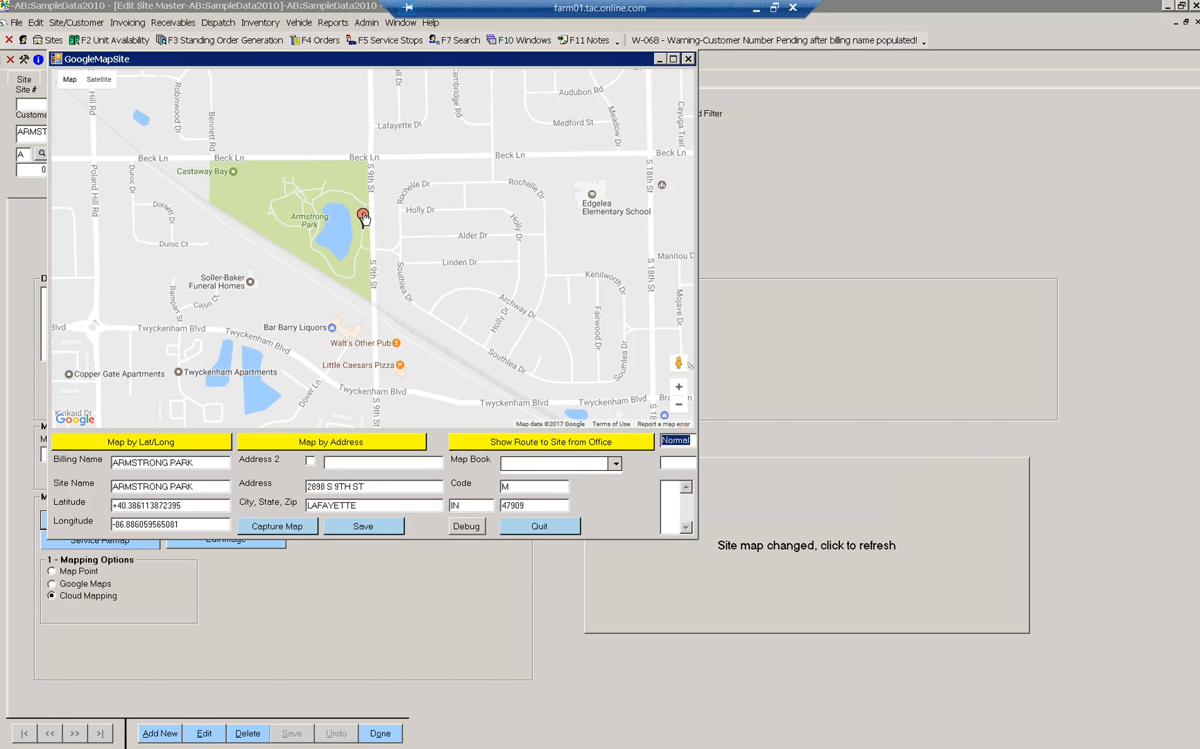
pyautogui.scroll(1, 364, 212)
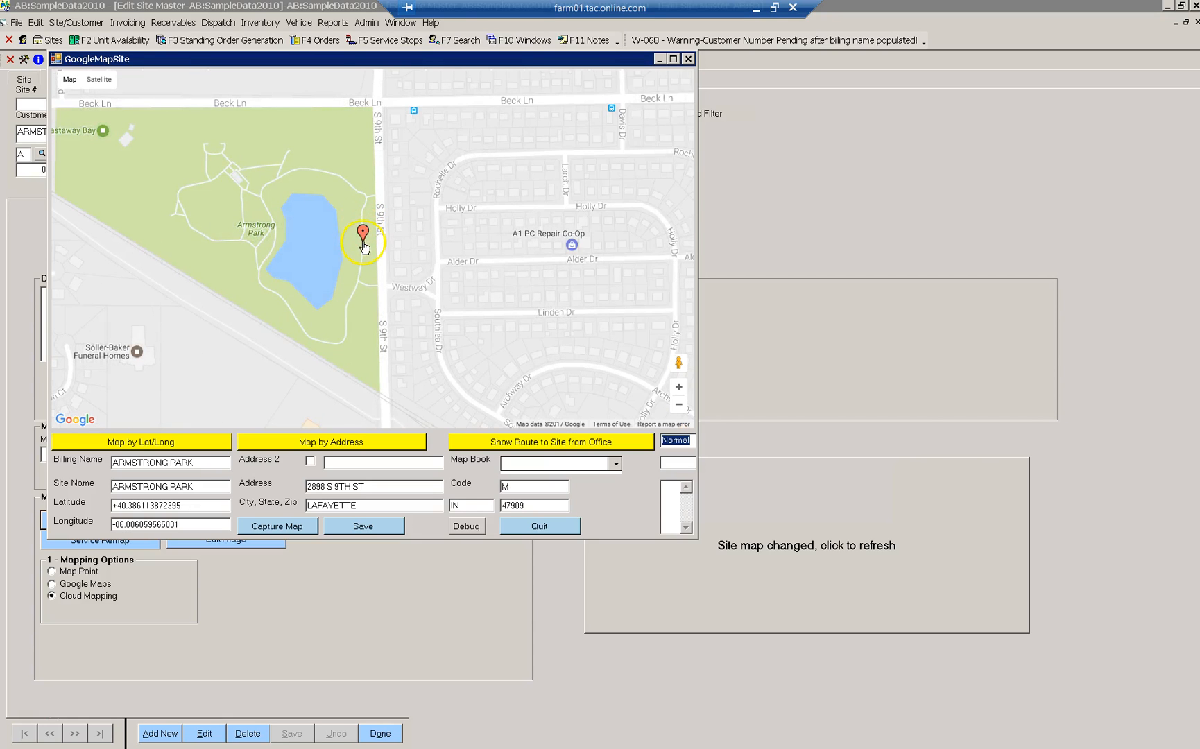
pyautogui.moveTo(362, 230)
pyautogui.mouseDown()
pyautogui.moveTo(362, 209)
pyautogui.moveTo(363, 235)
pyautogui.mouseUp()
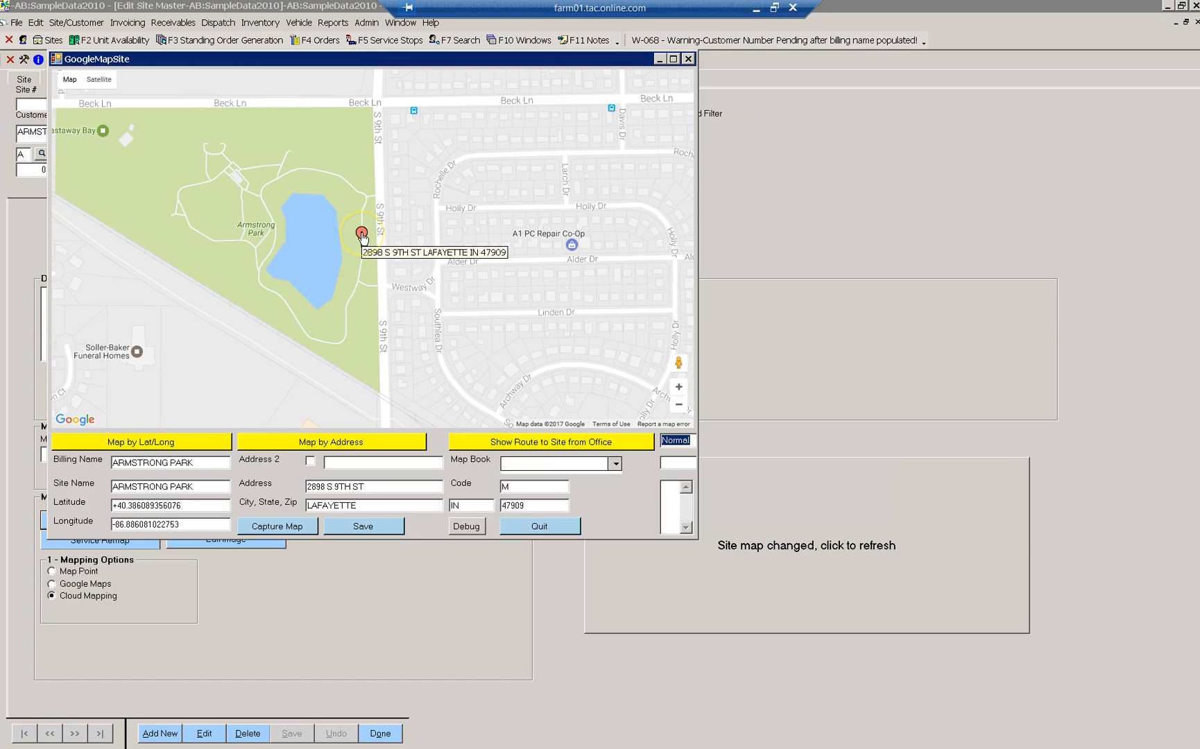
# - Switch to satellite view, capture and save the map, then close the map window
pyautogui.click(106, 80)
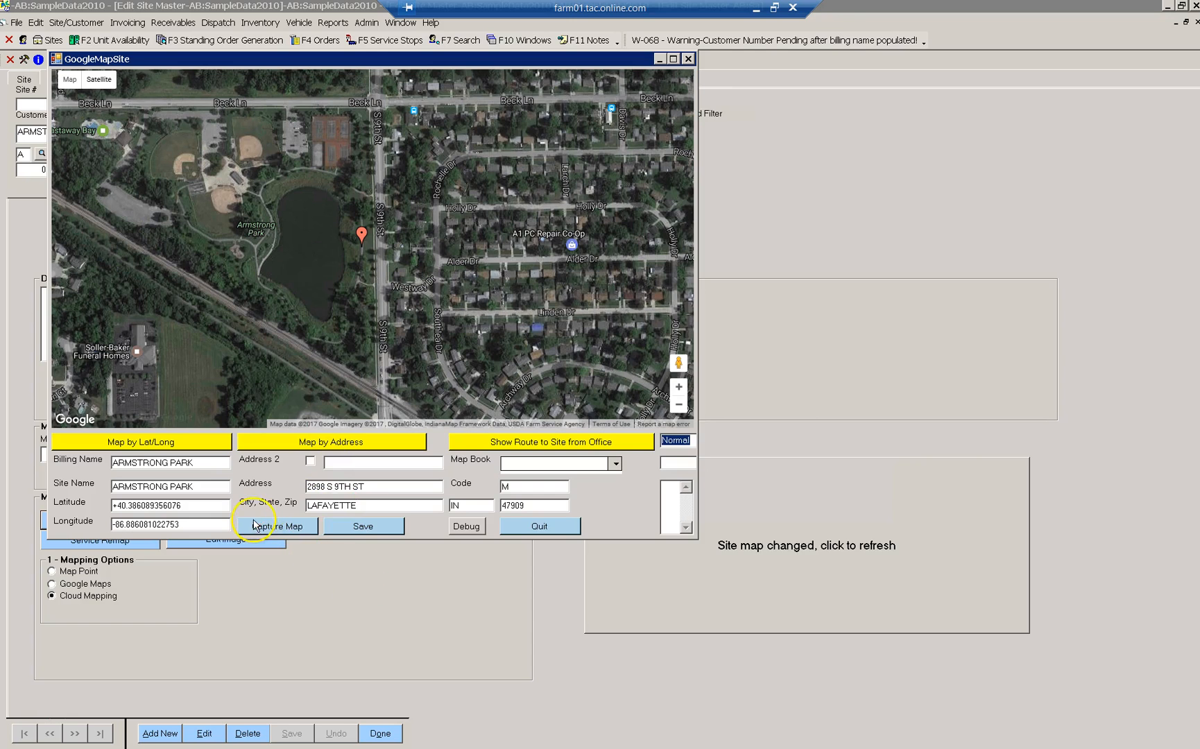
pyautogui.click(301, 529)
pyautogui.click(381, 532)
pyautogui.click(532, 528)
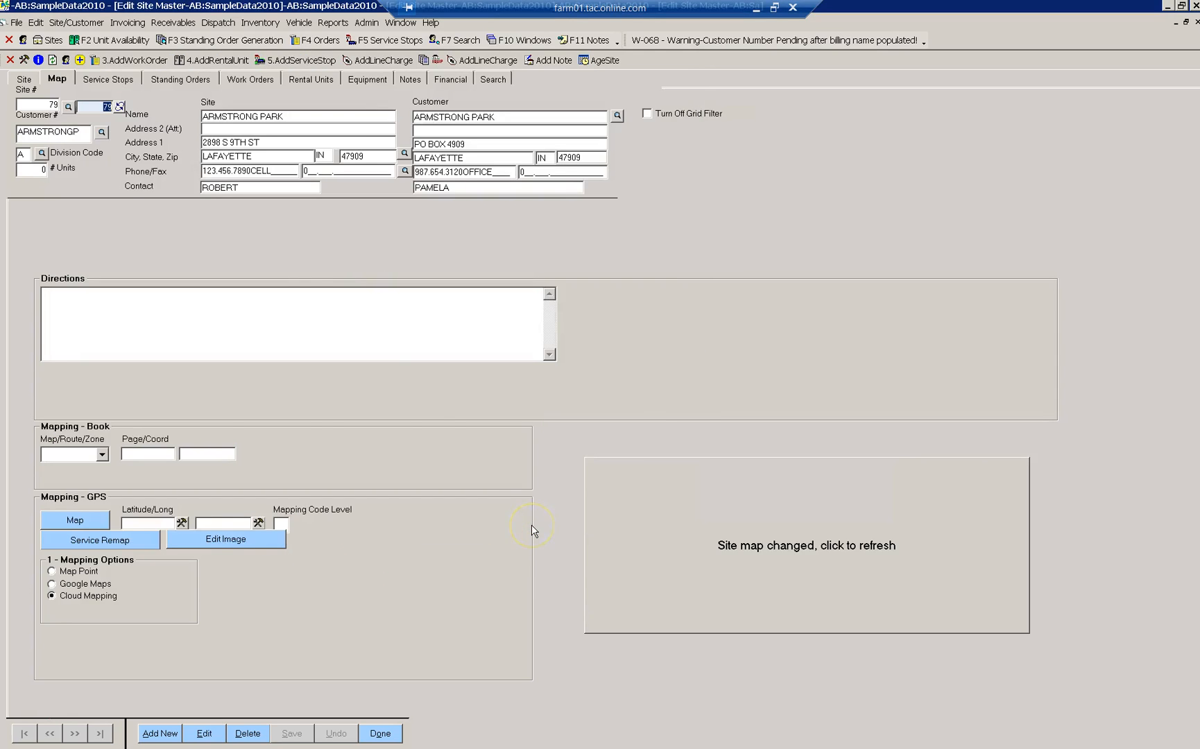
# - Refresh the site to show its coordinates, then review and close the sitemap_79 image
pyautogui.click(52, 61)
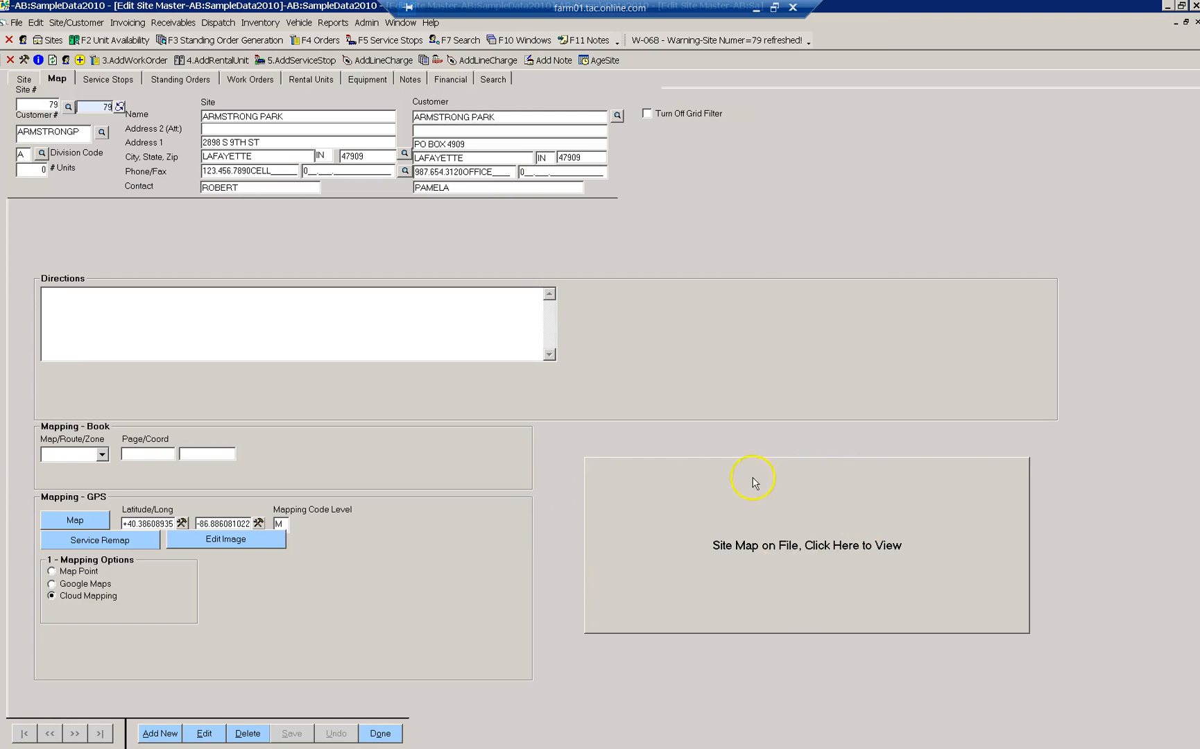
pyautogui.click(802, 553)
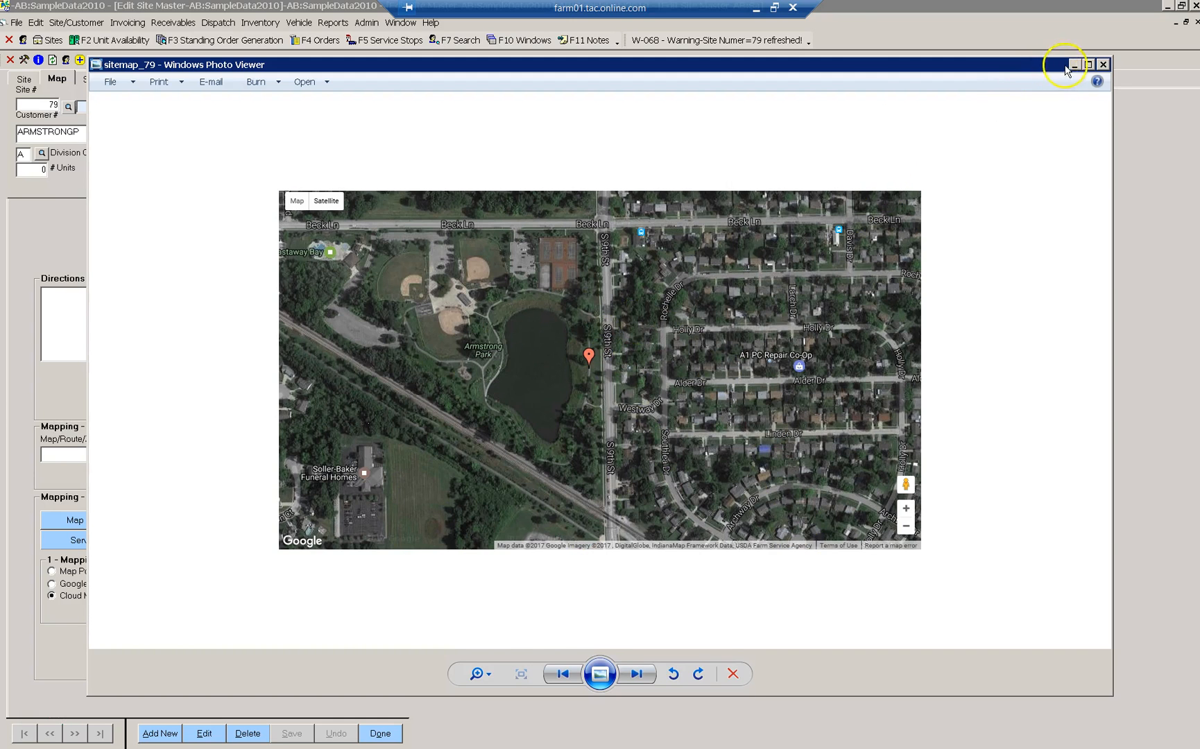
pyautogui.click(1103, 64)
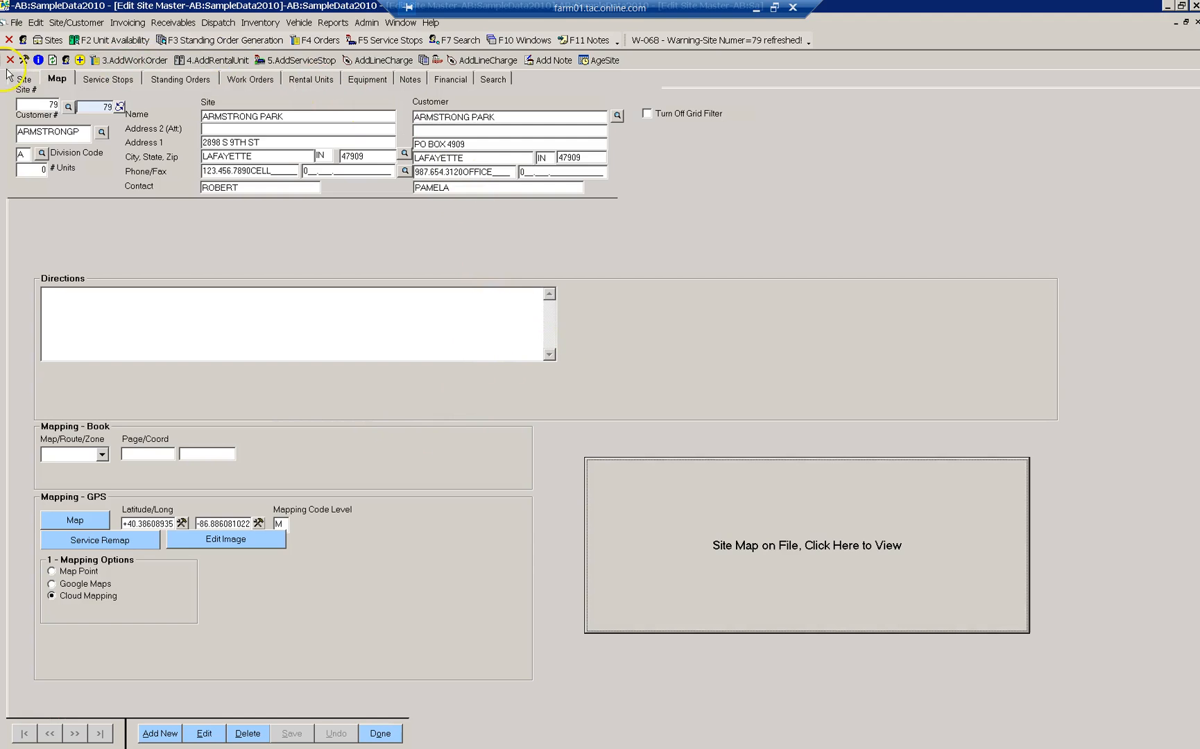
# - Create a new type S work order for site 79 with rate code SERVD (SERVICE DAILY)
pyautogui.click(144, 64)
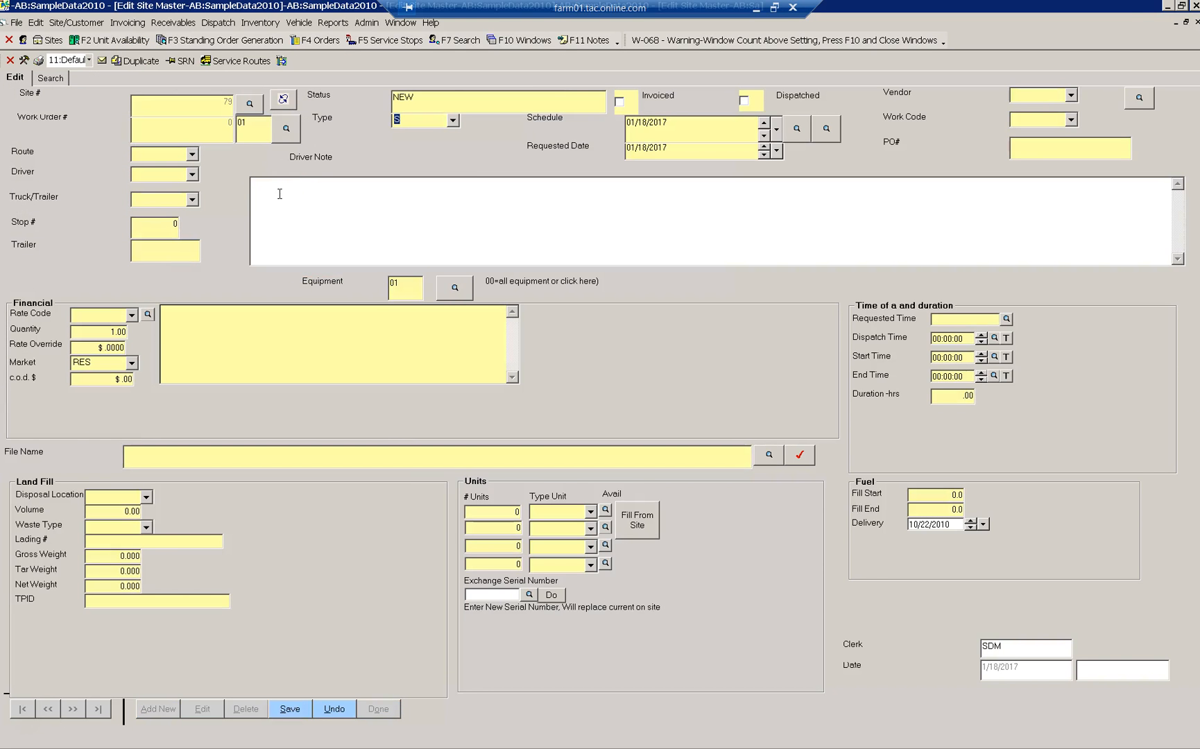
pyautogui.click(452, 120)
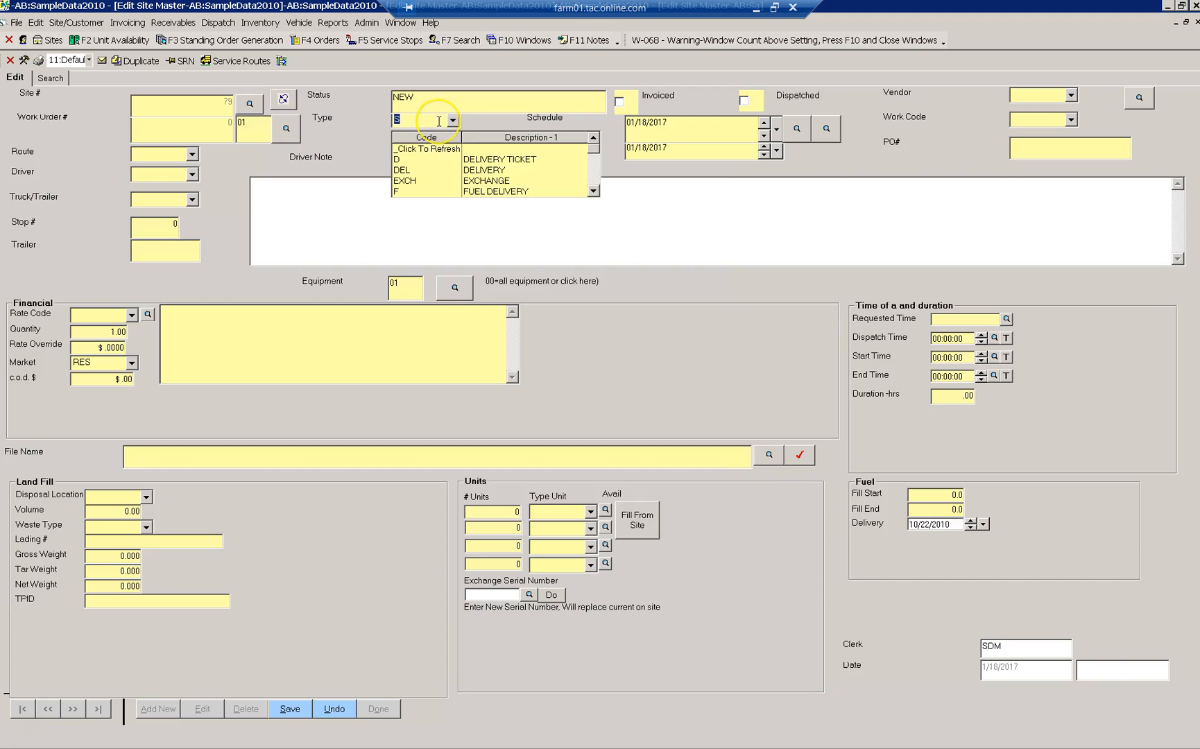
pyautogui.click(440, 122)
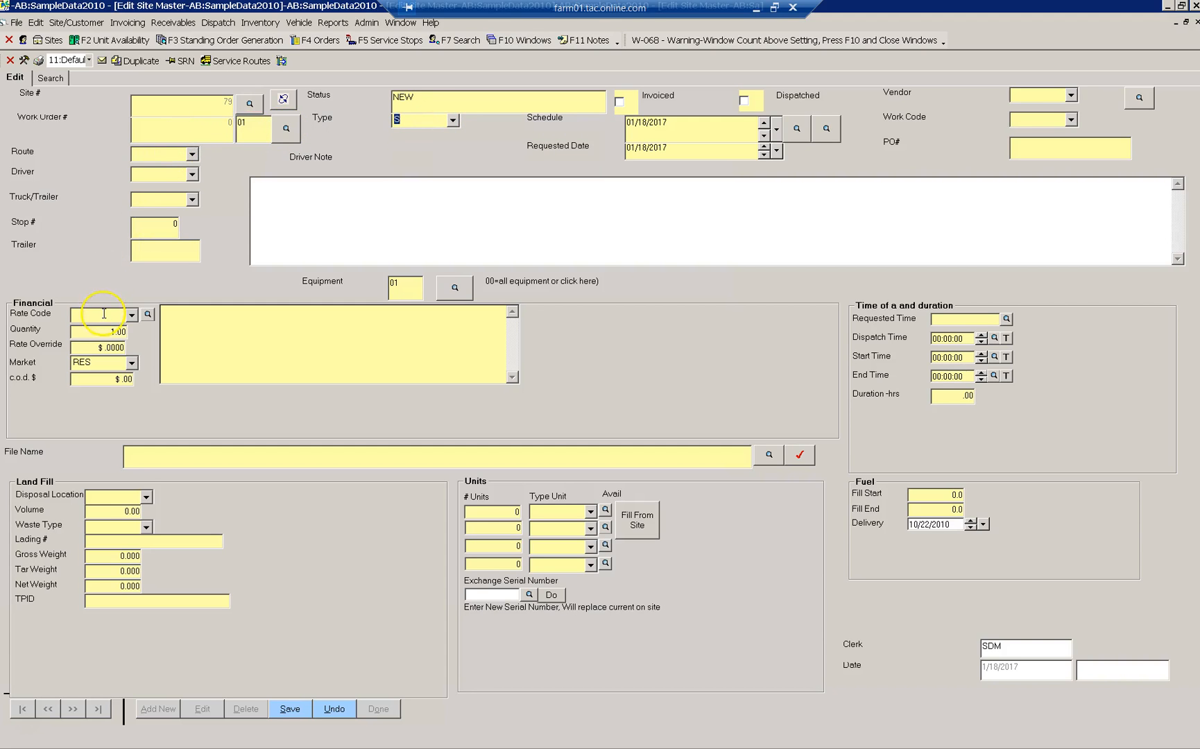
pyautogui.write('S')
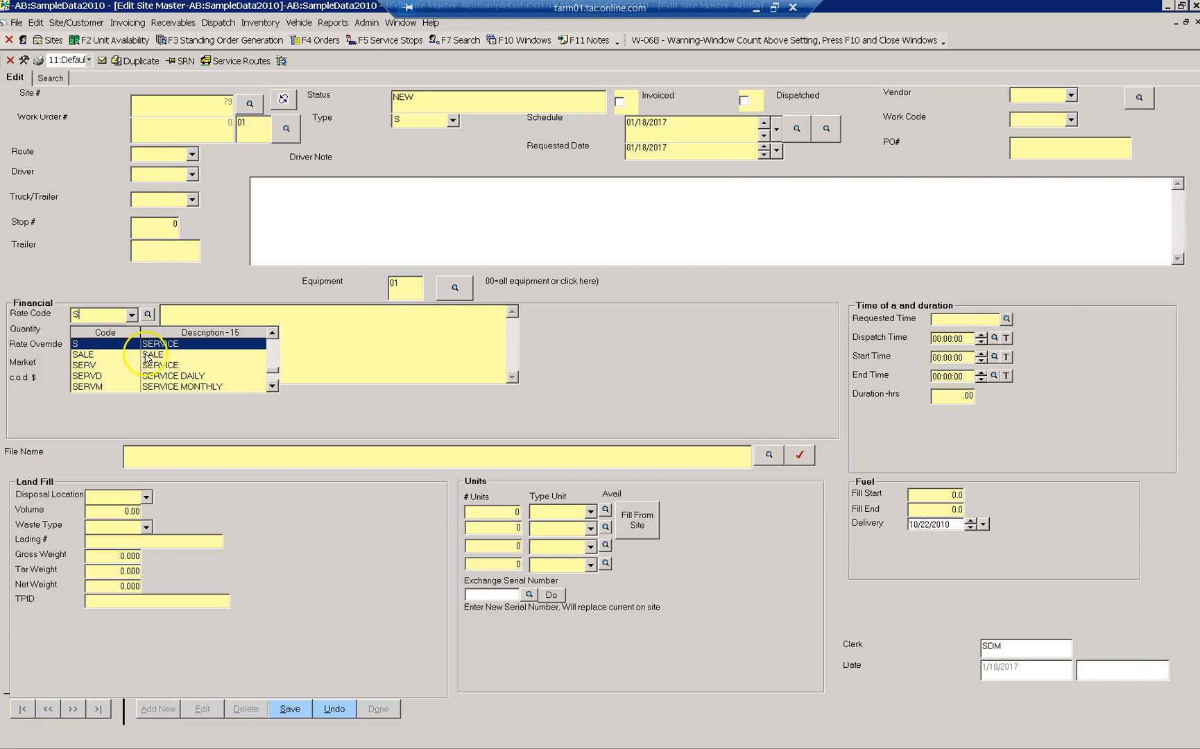
pyautogui.scroll(-4, 158, 375)
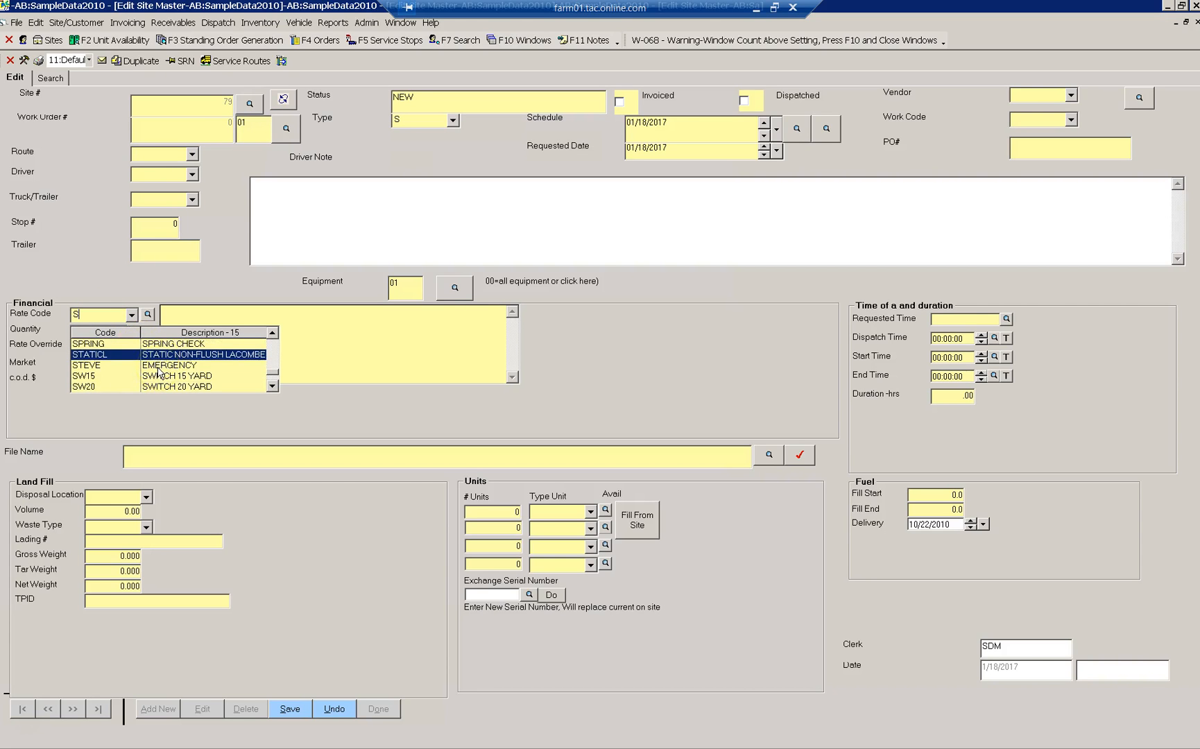
pyautogui.scroll(-2, 160, 377)
pyautogui.scroll(6, 161, 377)
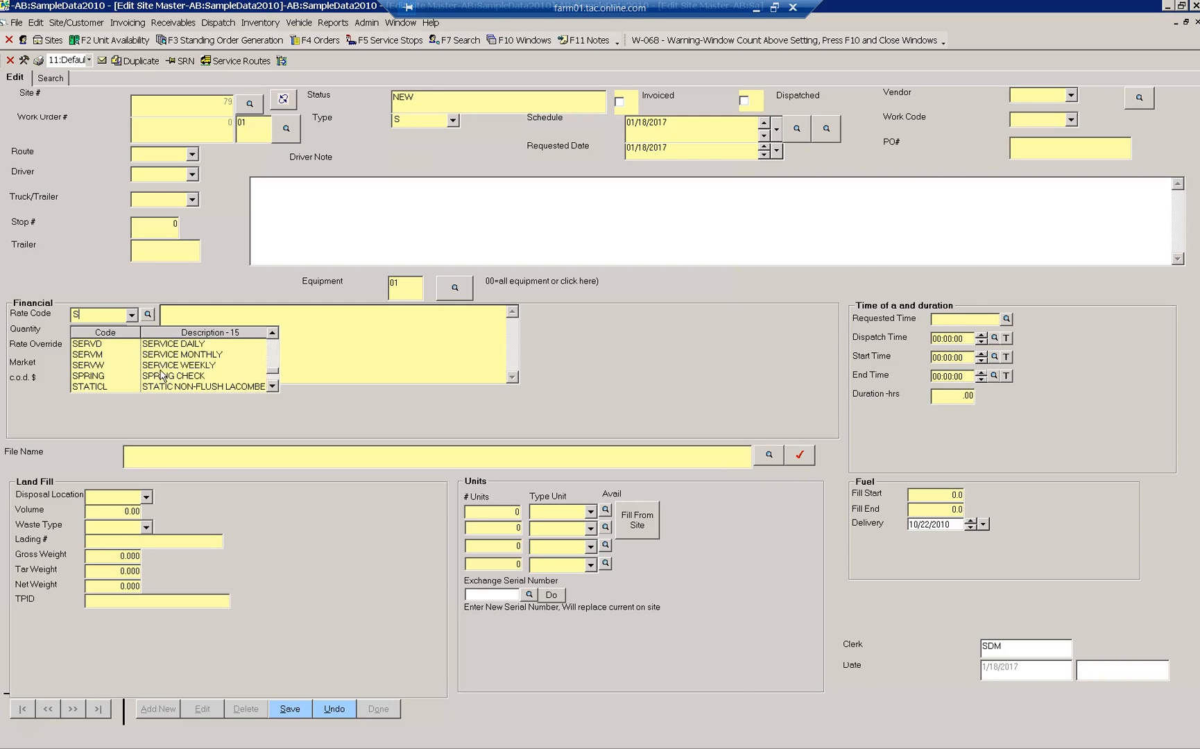
pyautogui.click(166, 344)
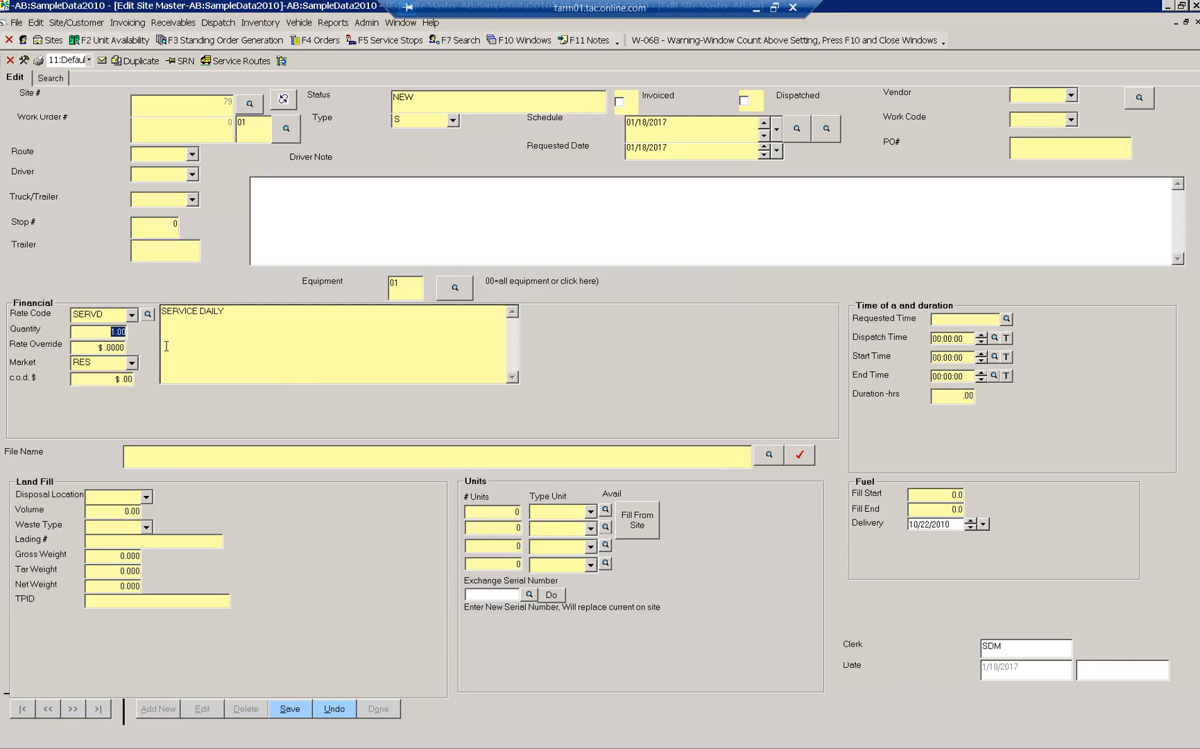
# - Type the driver note 'PLEASE BE SURE TO BRIN…', fixing the ISURE typo, and select the note
pyautogui.click(317, 191)
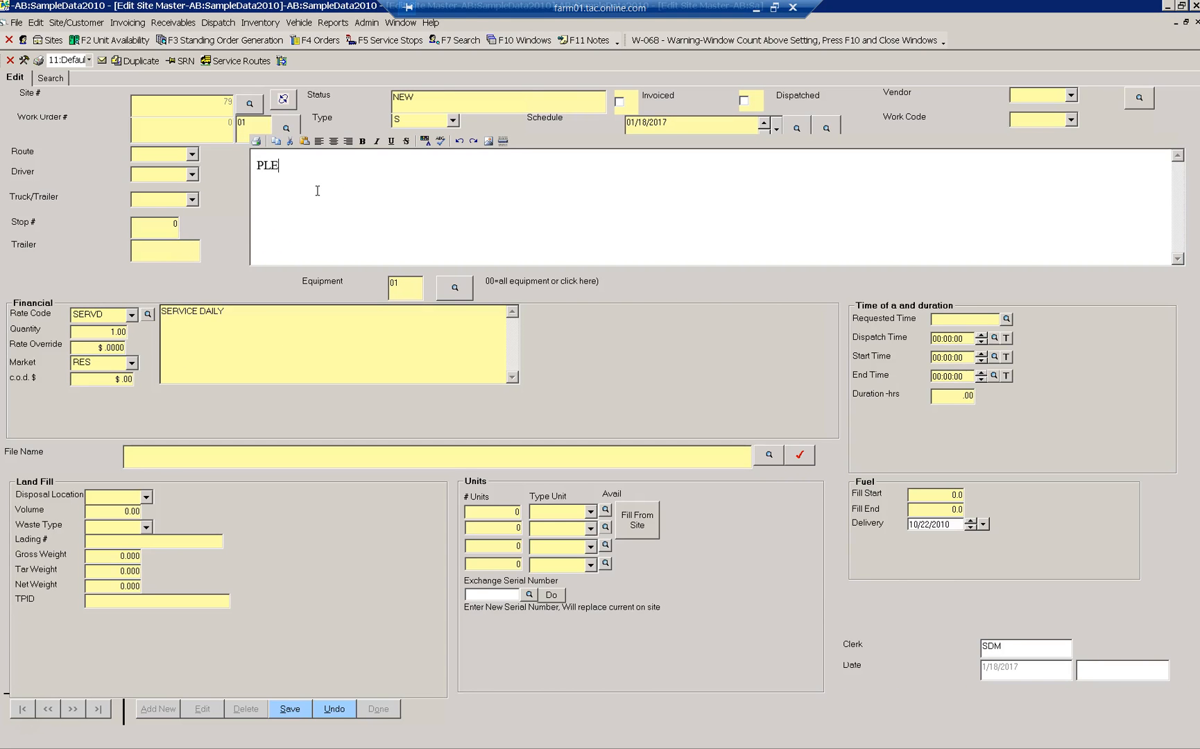
pyautogui.write('PLEASE BE ISURE TO BRING EXTRA HOSE')
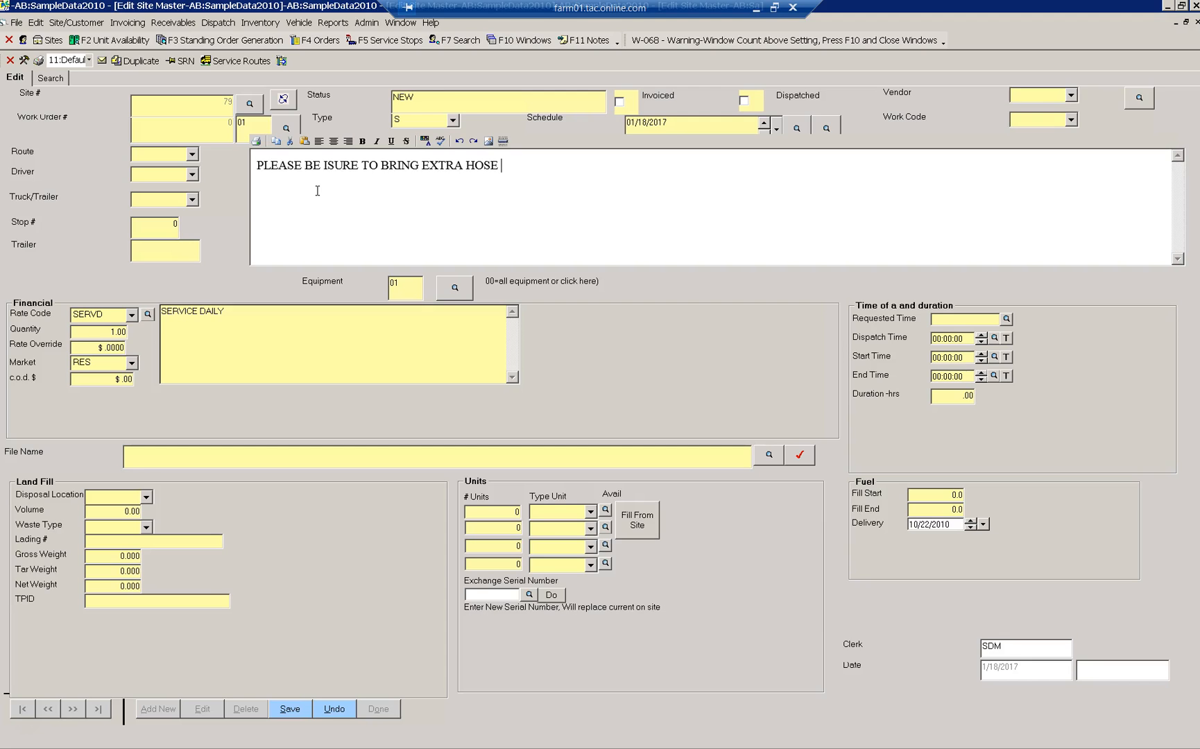
pyautogui.click(328, 164)
pyautogui.press('BackSpace')
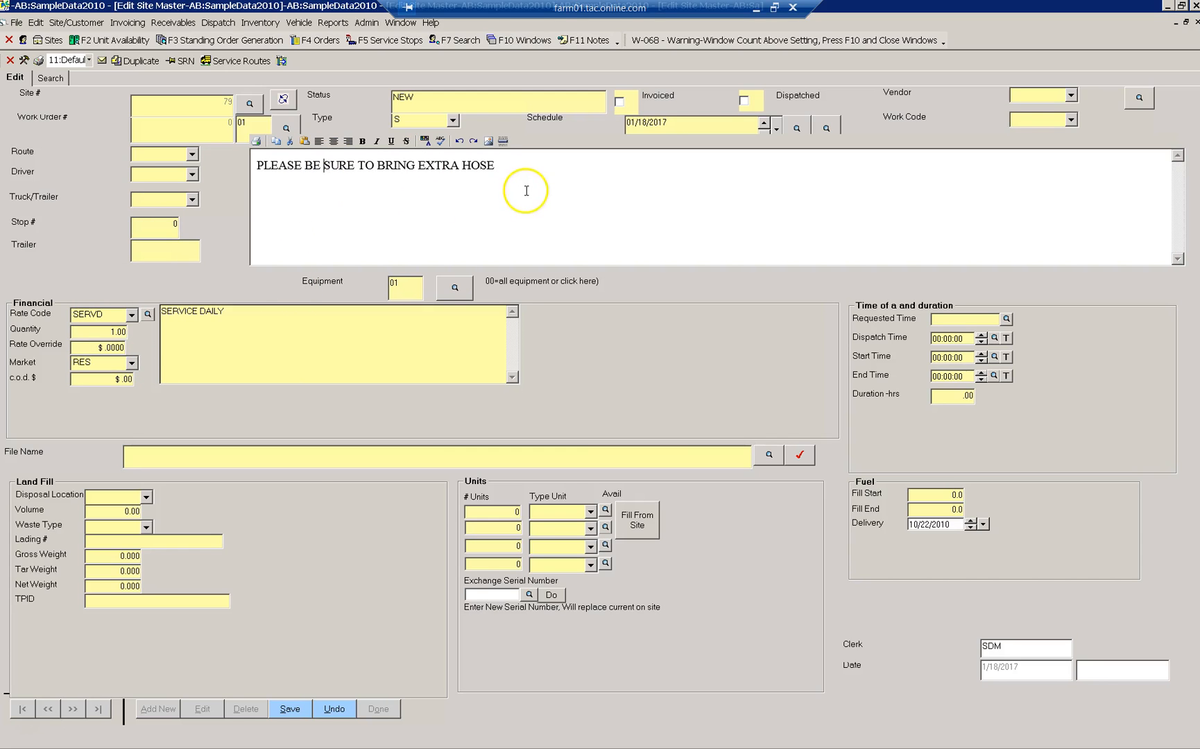
pyautogui.tripleClick(333, 165)
# - Clear the driver note and set the type to D with rate code DEL (DELIVERY)
pyautogui.press('BackSpace')
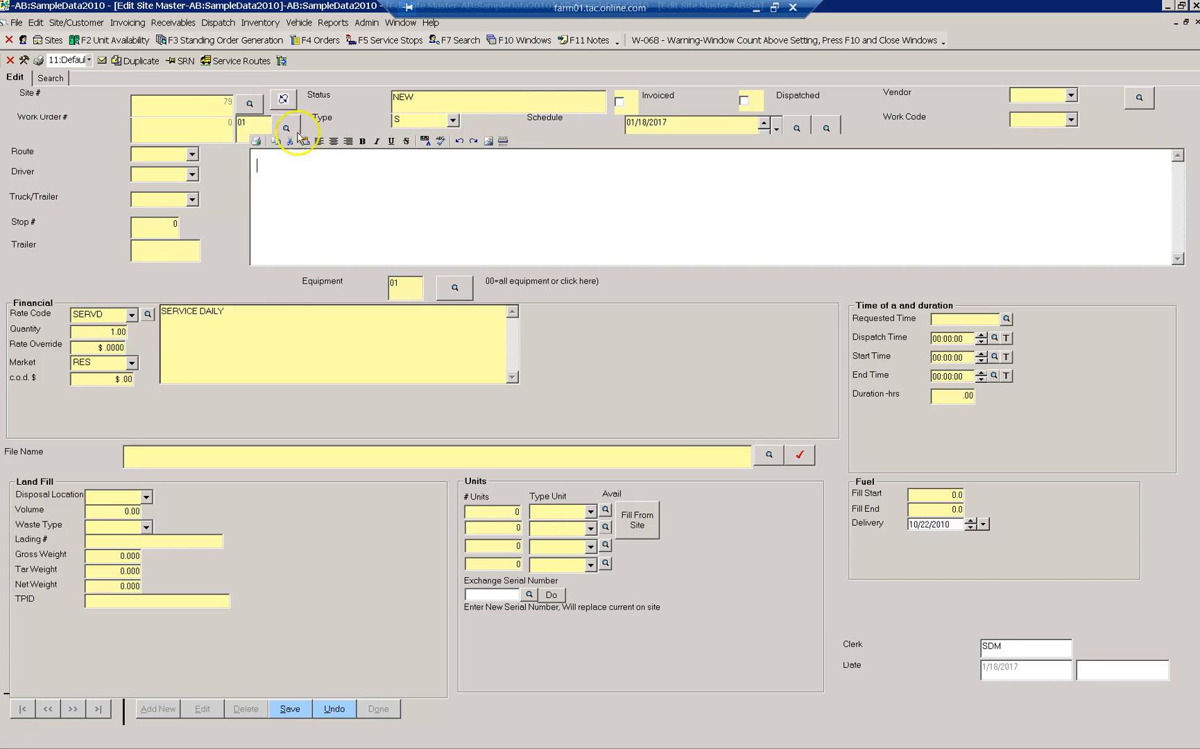
pyautogui.click(452, 120)
pyautogui.write('D')
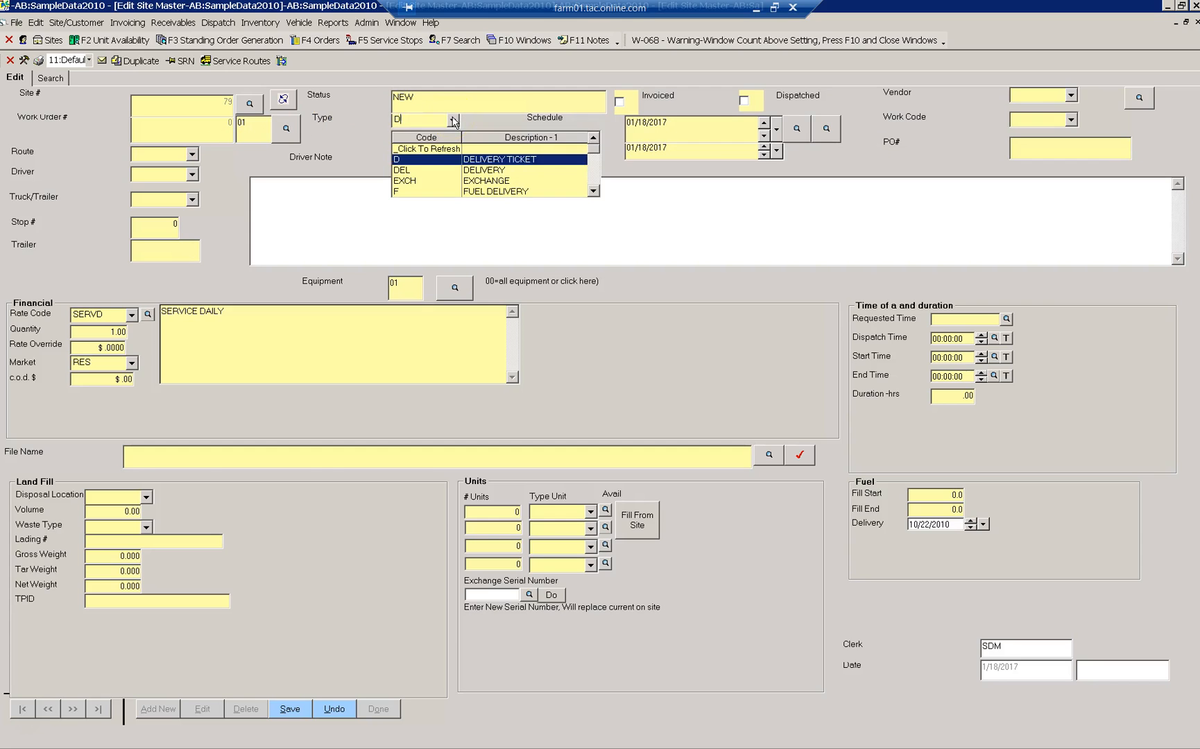
pyautogui.click(452, 120)
pyautogui.click(104, 314)
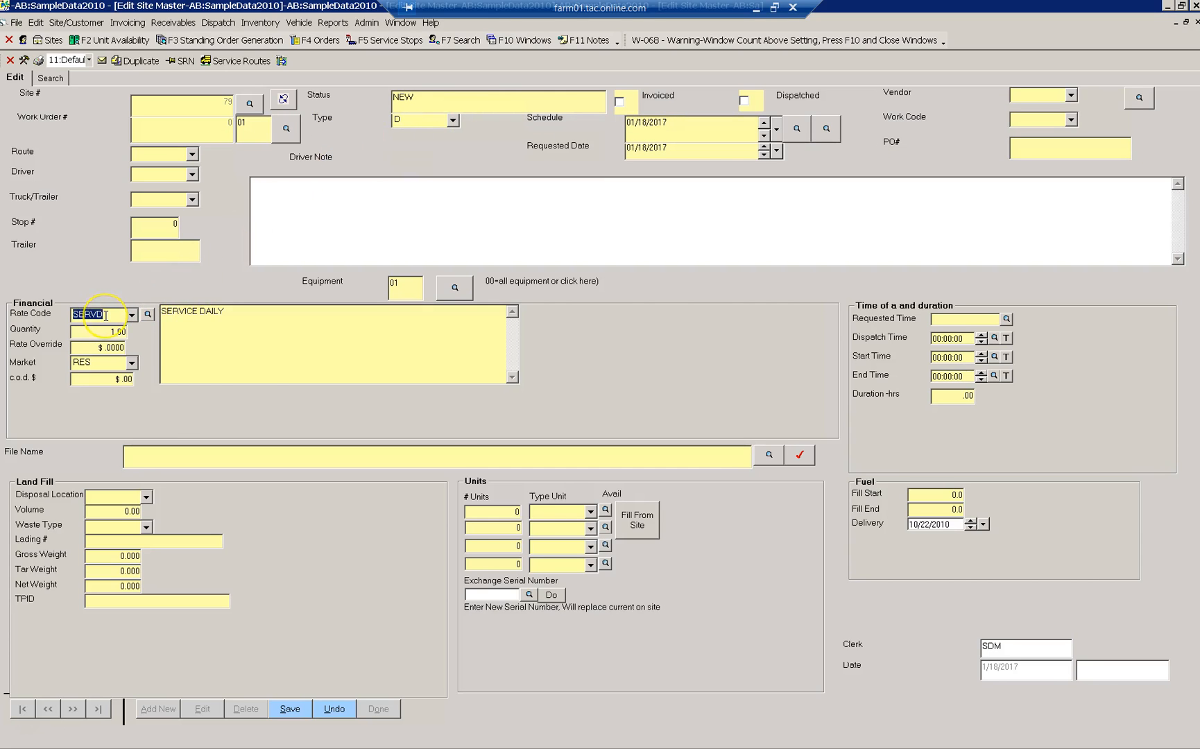
pyautogui.write('DE')
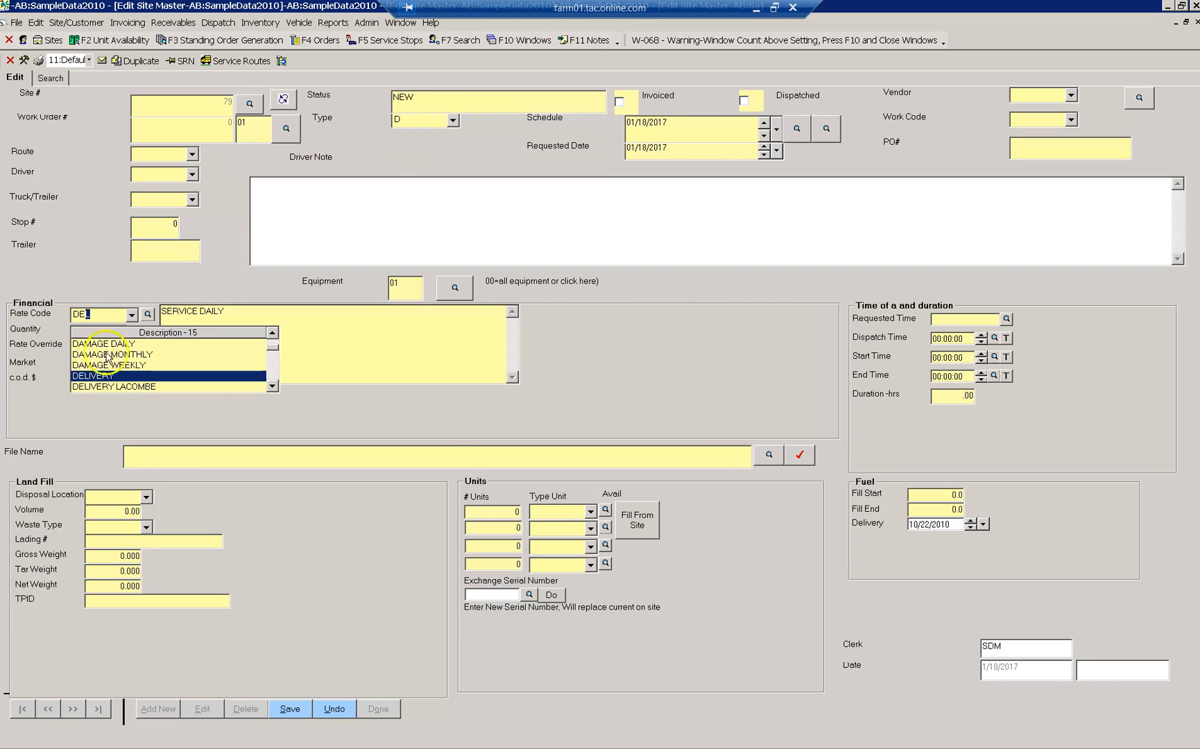
pyautogui.click(109, 376)
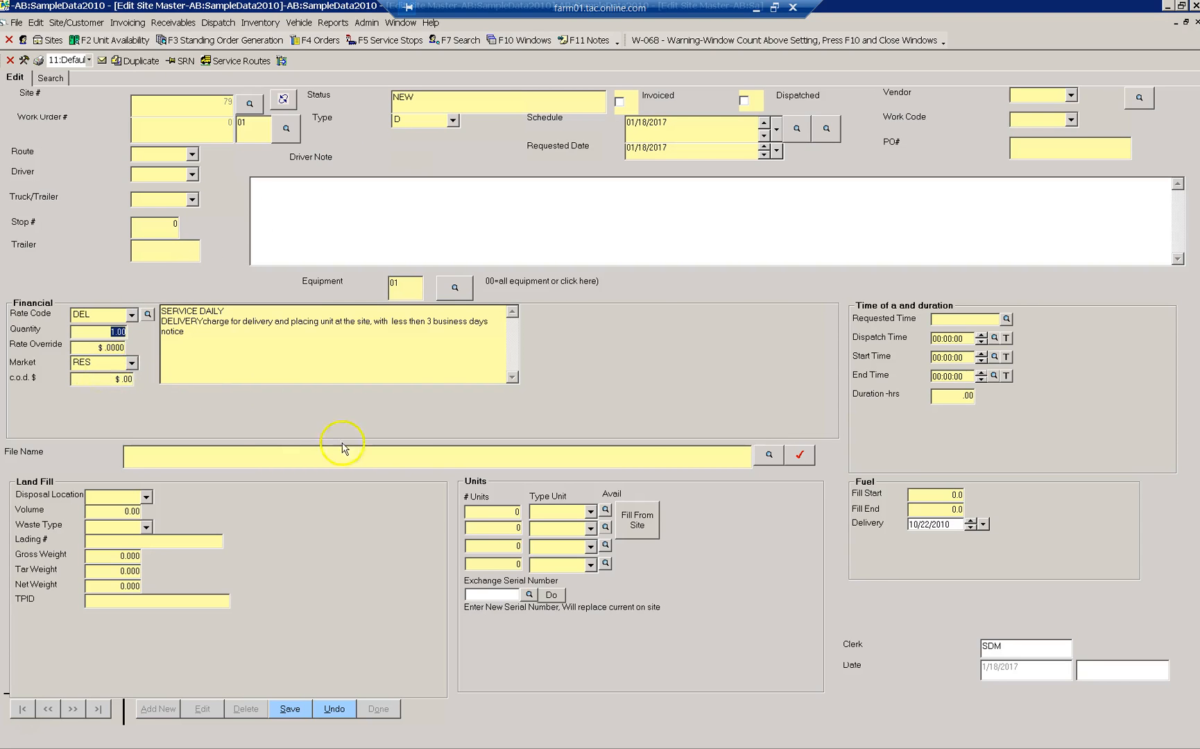
# - Set the work order to 1 unit with HC as the unit type
pyautogui.click(484, 514)
pyautogui.press('Tab')
pyautogui.write('E')
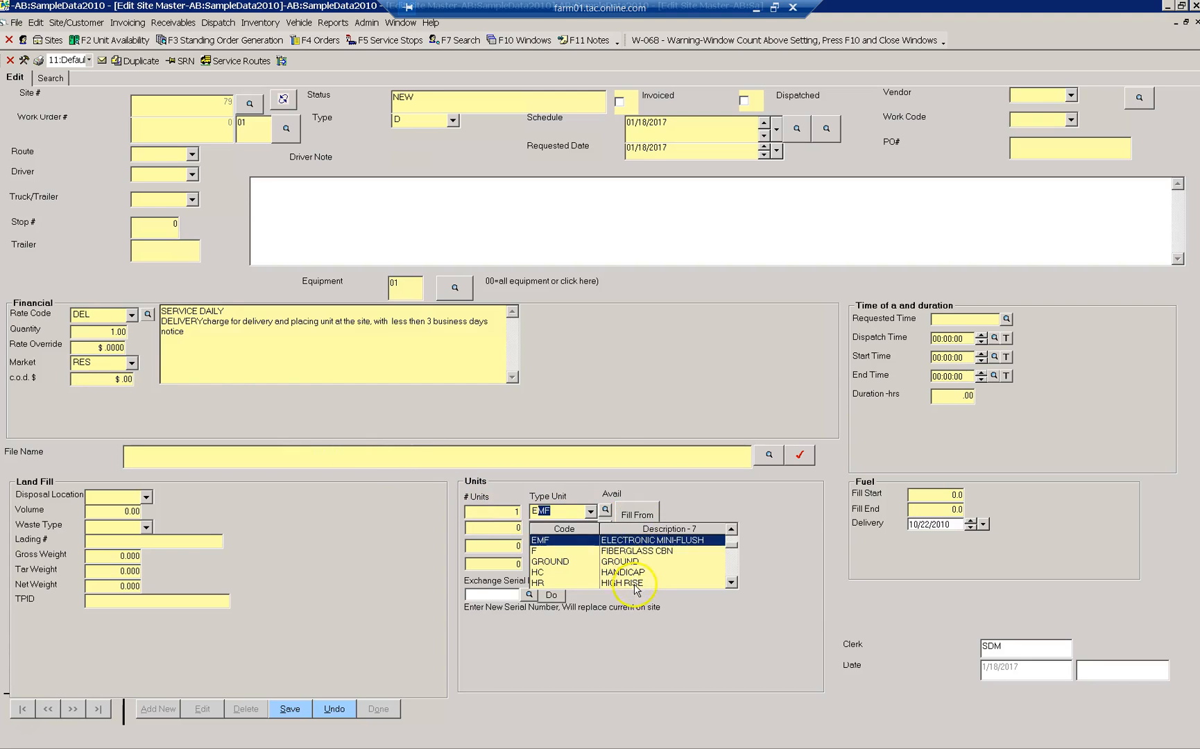
pyautogui.press('BackSpace')
pyautogui.press('BackSpace')
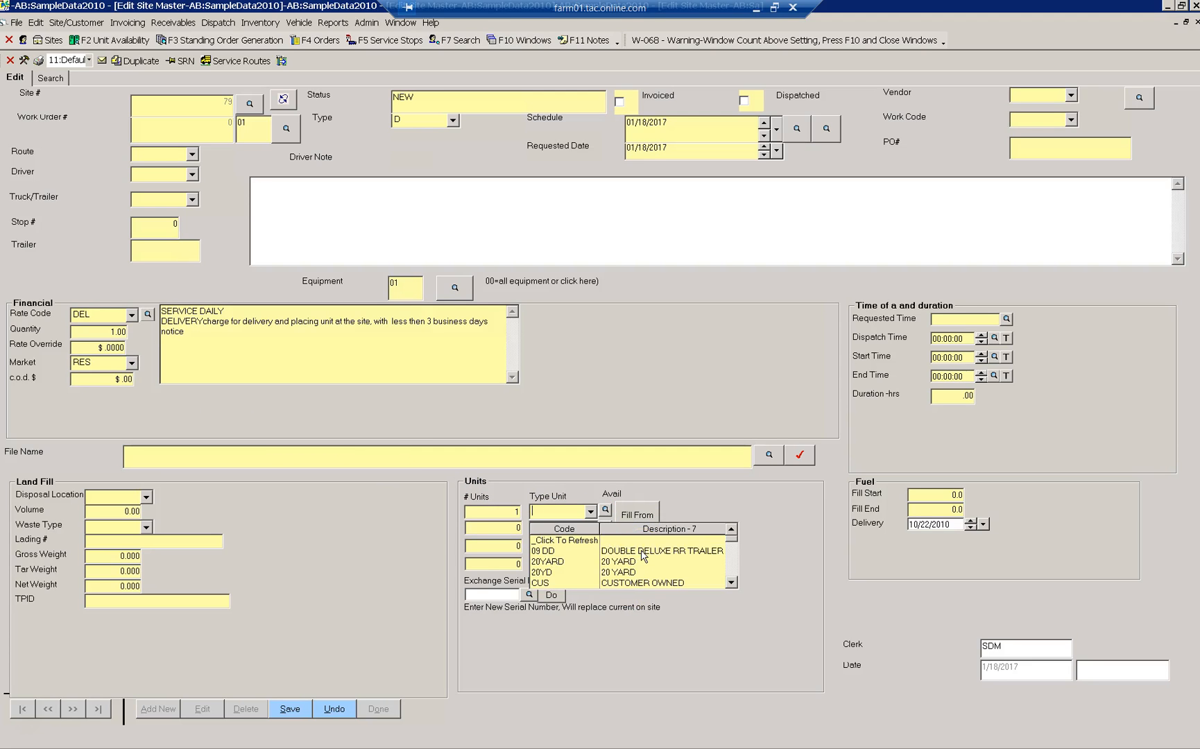
pyautogui.scroll(-5, 643, 555)
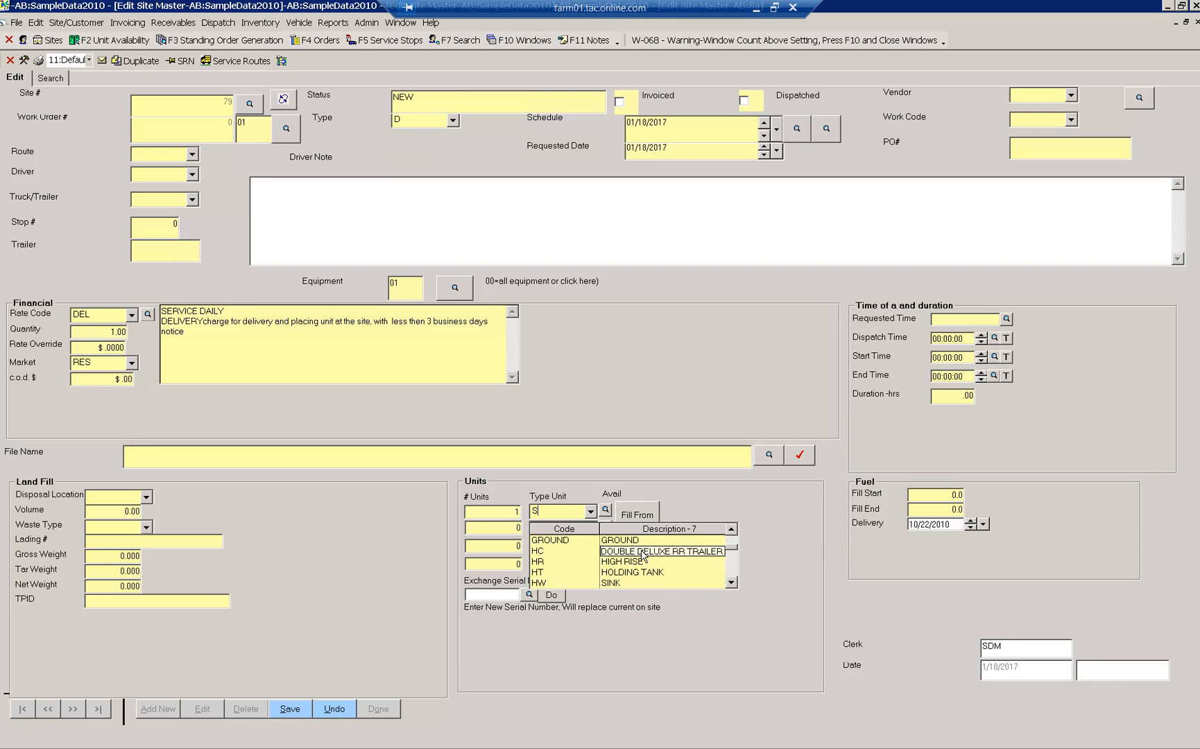
pyautogui.click(636, 553)
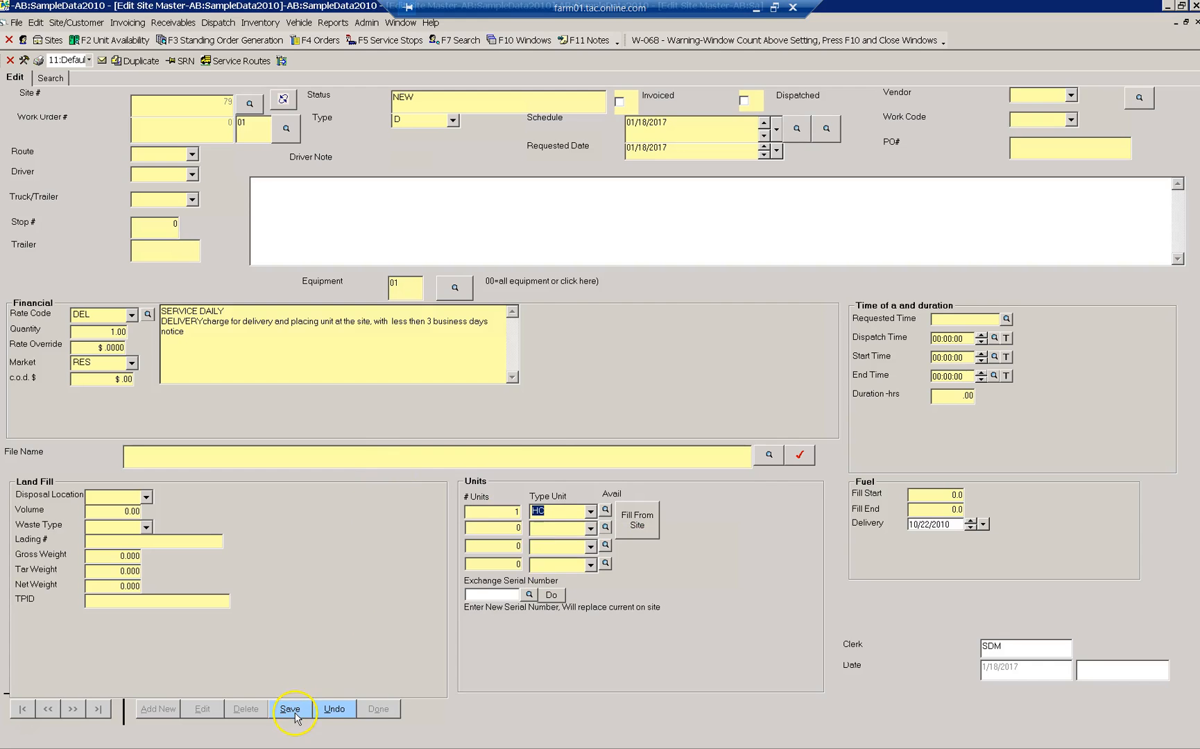
pyautogui.moveTo(694, 130)
pyautogui.mouseDown()
pyautogui.moveTo(612, 127)
pyautogui.moveTo(694, 134)
pyautogui.mouseUp()
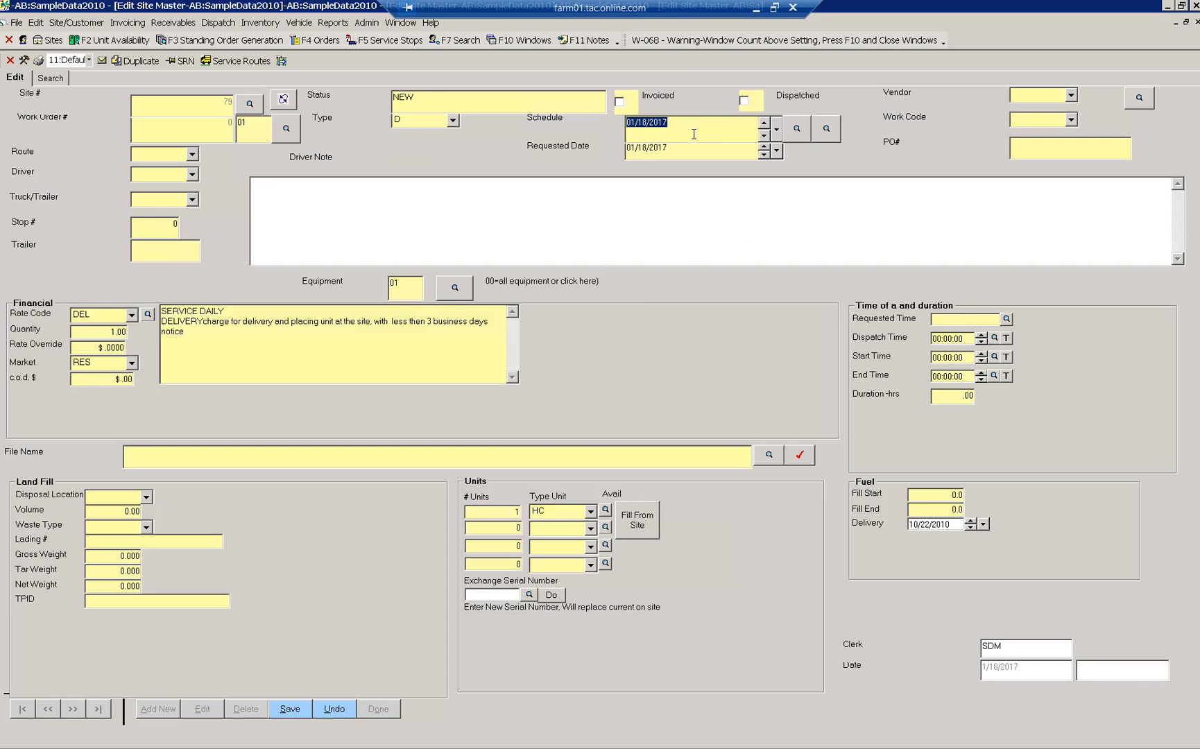
# - Assign the nearest route 3M stop, stop 4, from all routes sorted by distance
pyautogui.click(828, 130)
pyautogui.click(59, 101)
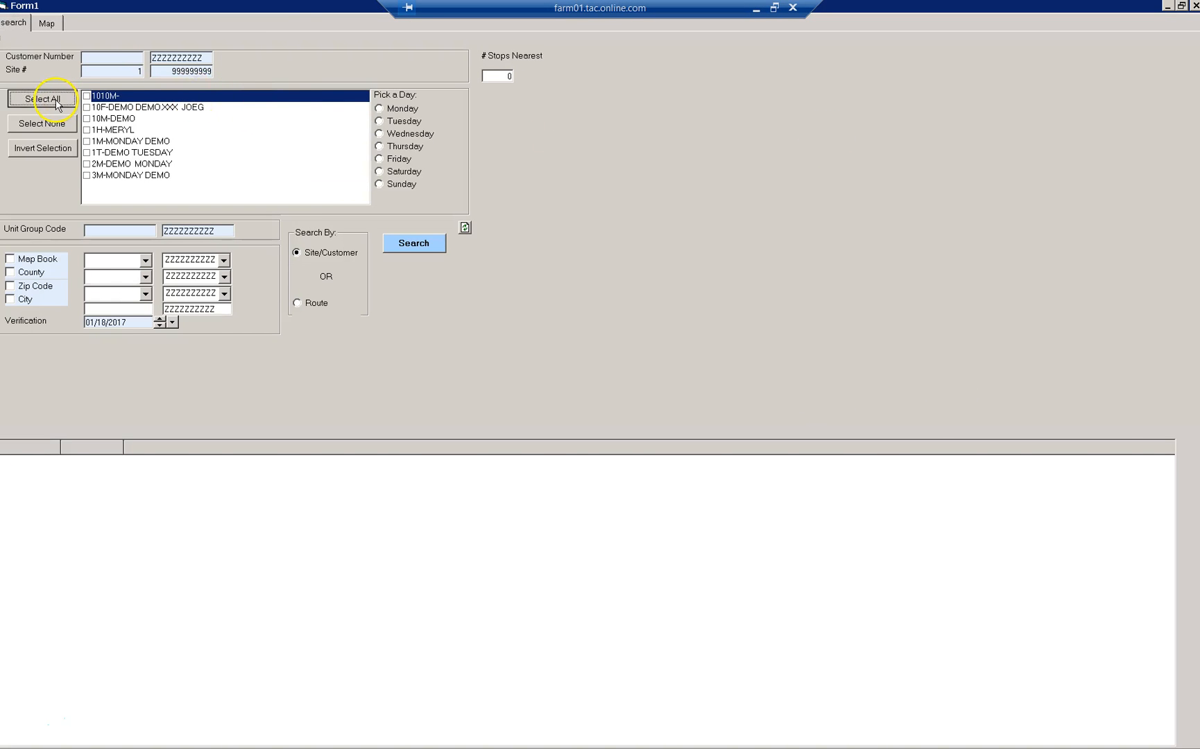
pyautogui.click(405, 246)
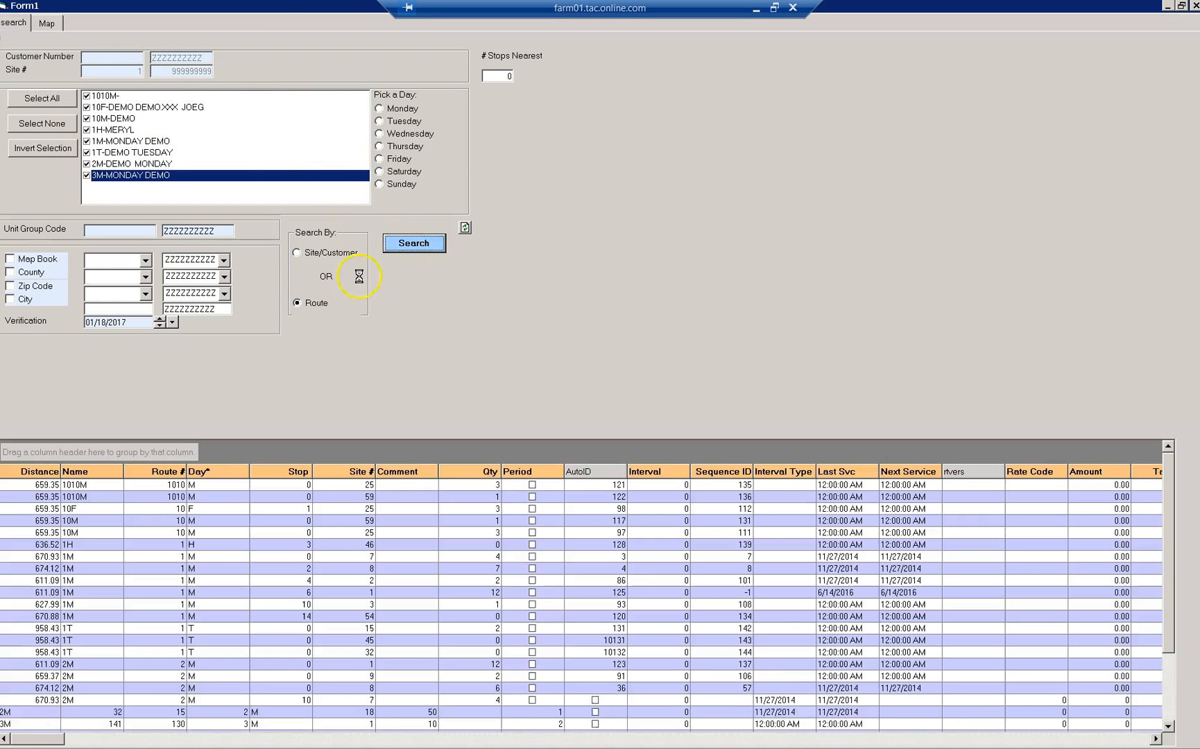
pyautogui.click(27, 474)
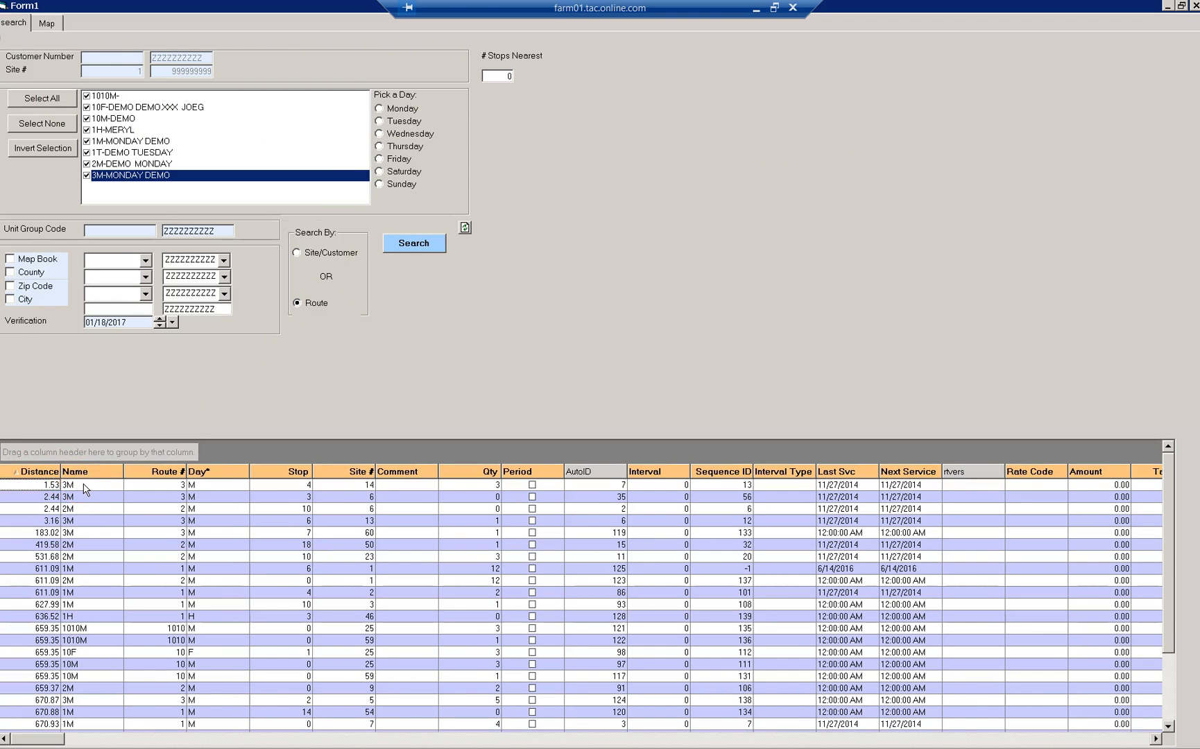
pyautogui.doubleClick(86, 489)
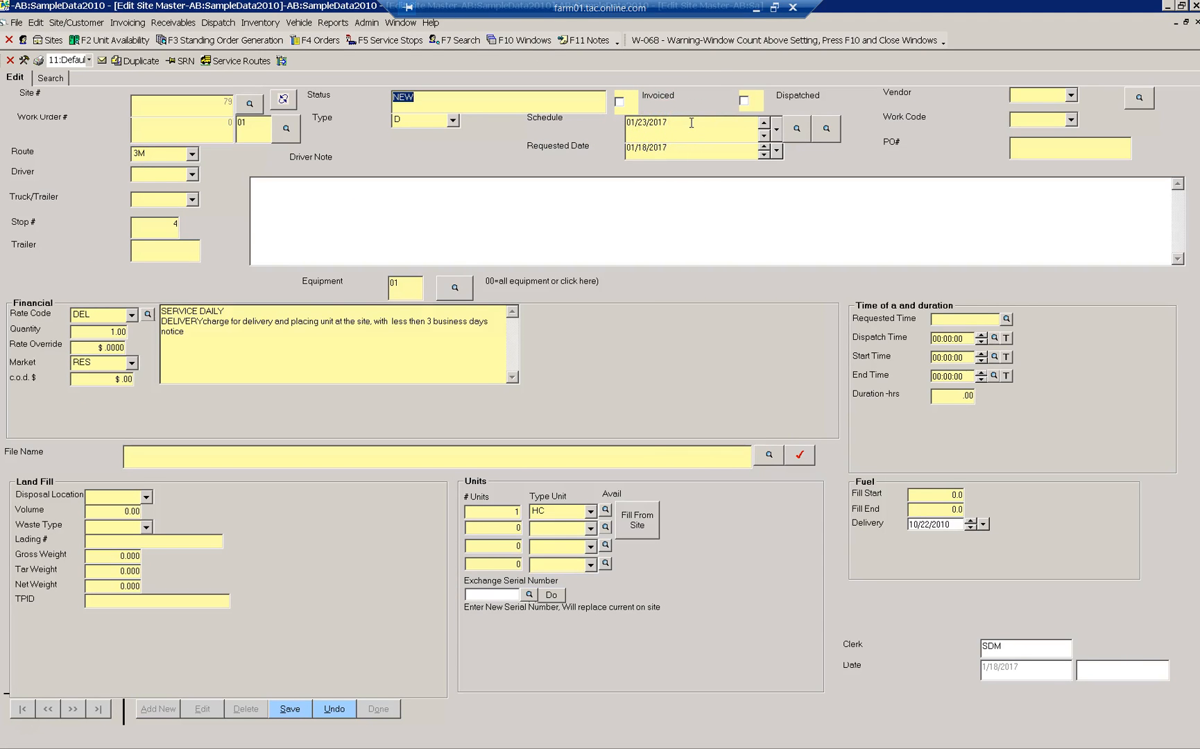
# - Save and close the work order, then review ARMSTRONG PARK's Site, Map and Work Orders tabs
pyautogui.click(300, 708)
pyautogui.click(379, 709)
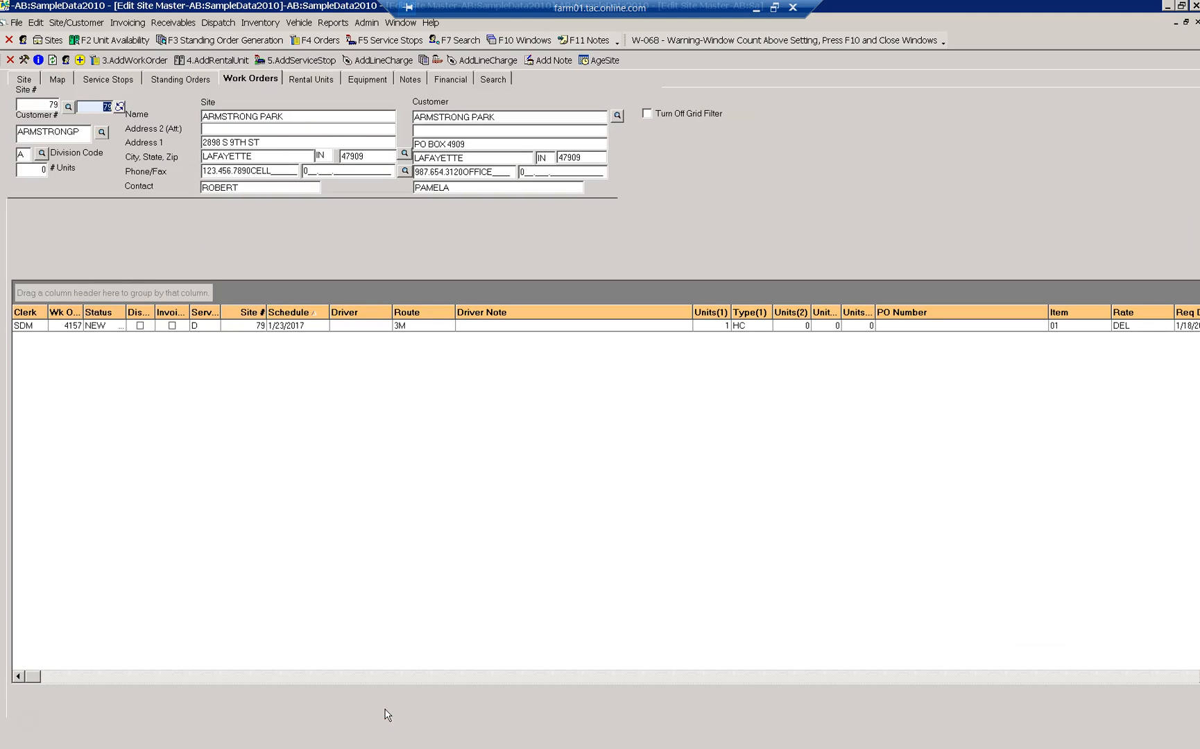
pyautogui.click(29, 83)
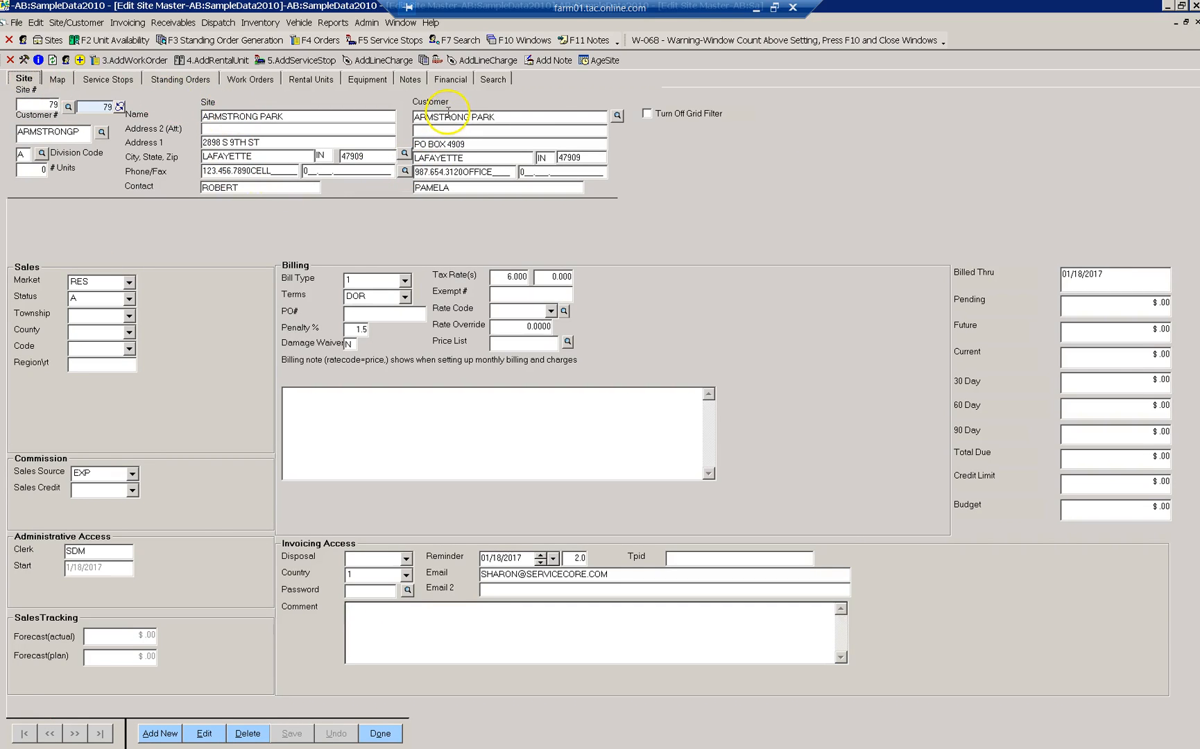
pyautogui.click(57, 79)
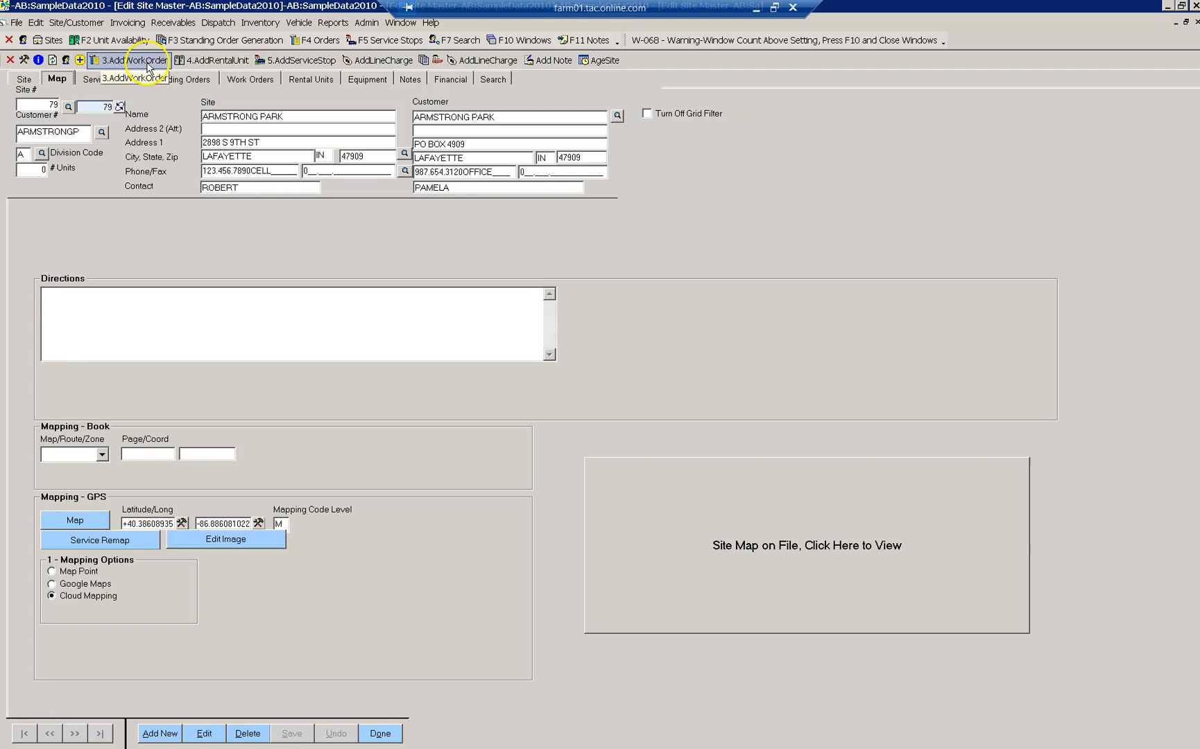
pyautogui.click(235, 79)
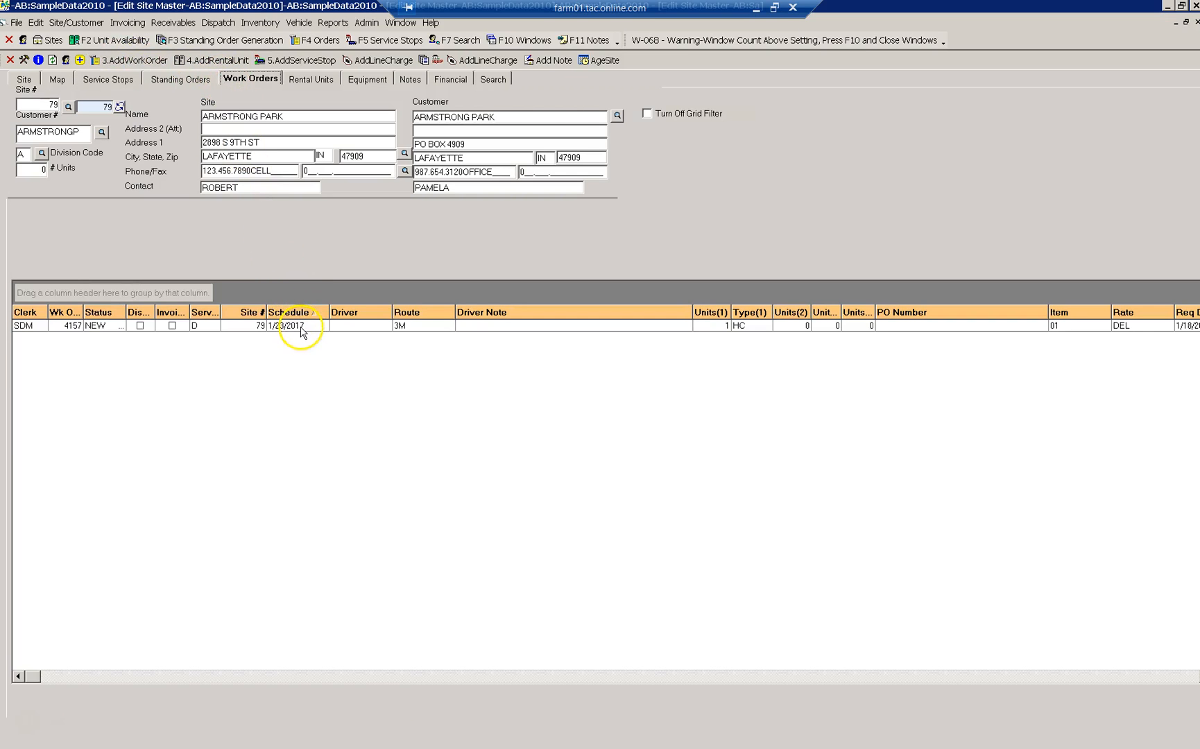